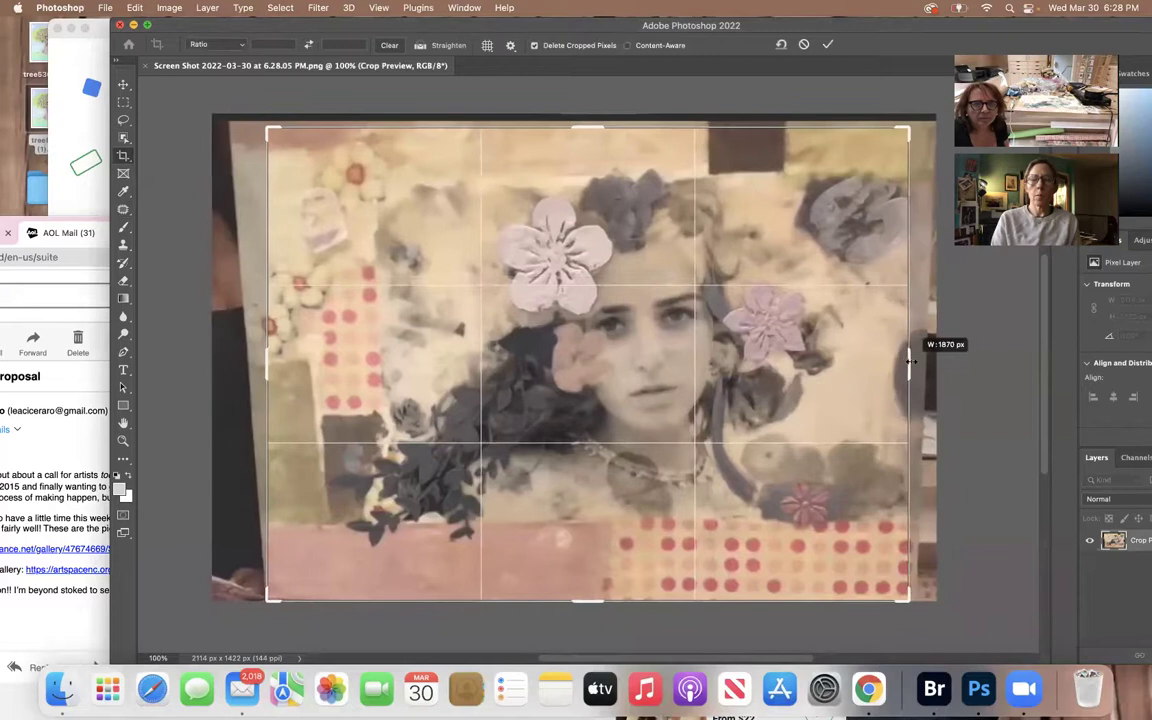
Step: Apply the crop so only the collage artwork remains, without the dark and background edges
left_click(168, 8)
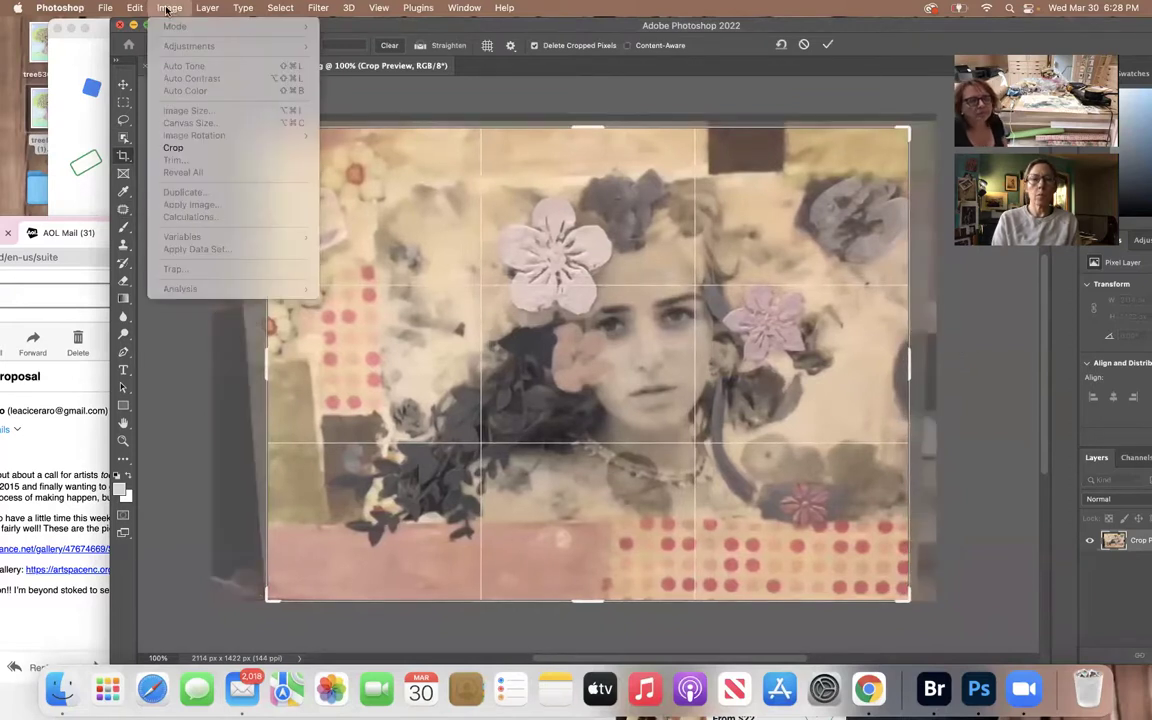
left_click(174, 148)
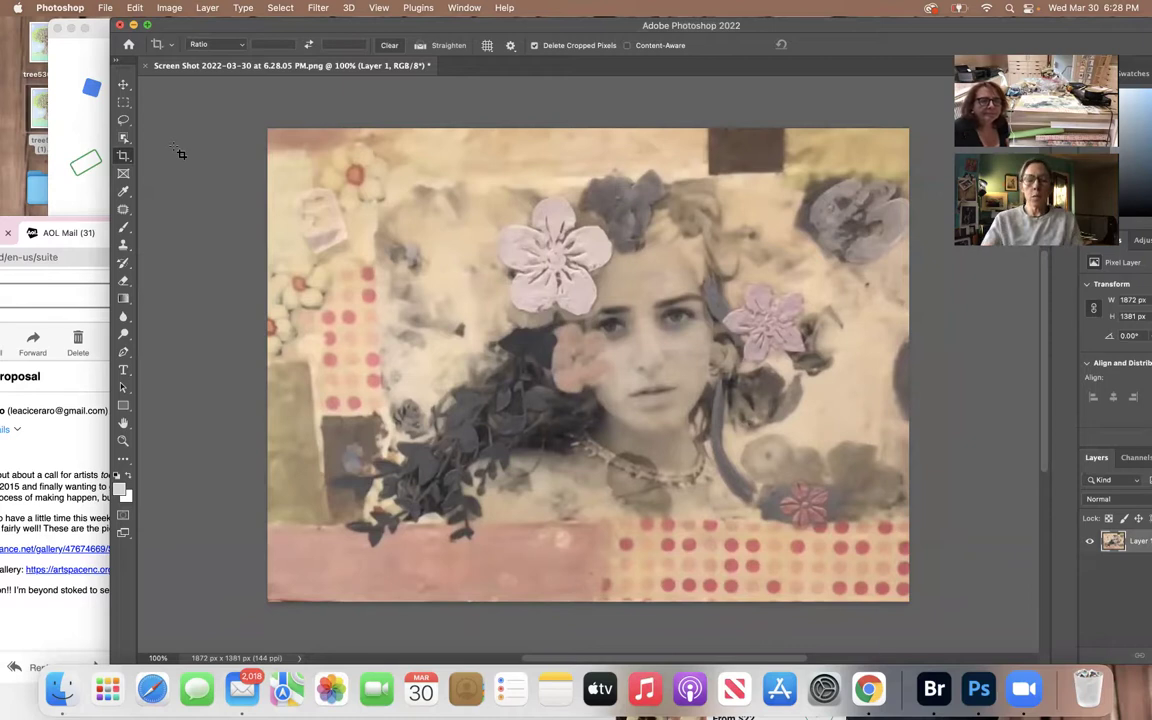
Step: Examine the collage's left side up close, from the tag and small flowers down past the dotted strip to the leaves
key("super+equal")
key("super+equal")
scroll(180, 153, "left", 5)
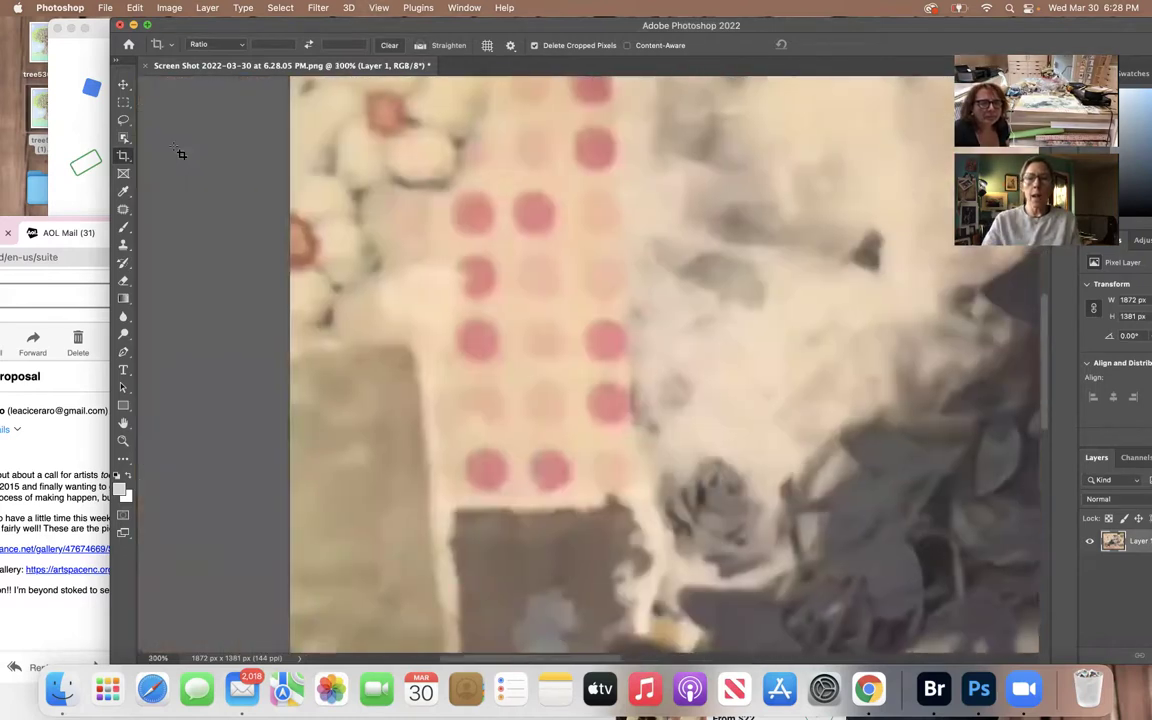
scroll(180, 153, "up", 10)
scroll(180, 153, "right", 2)
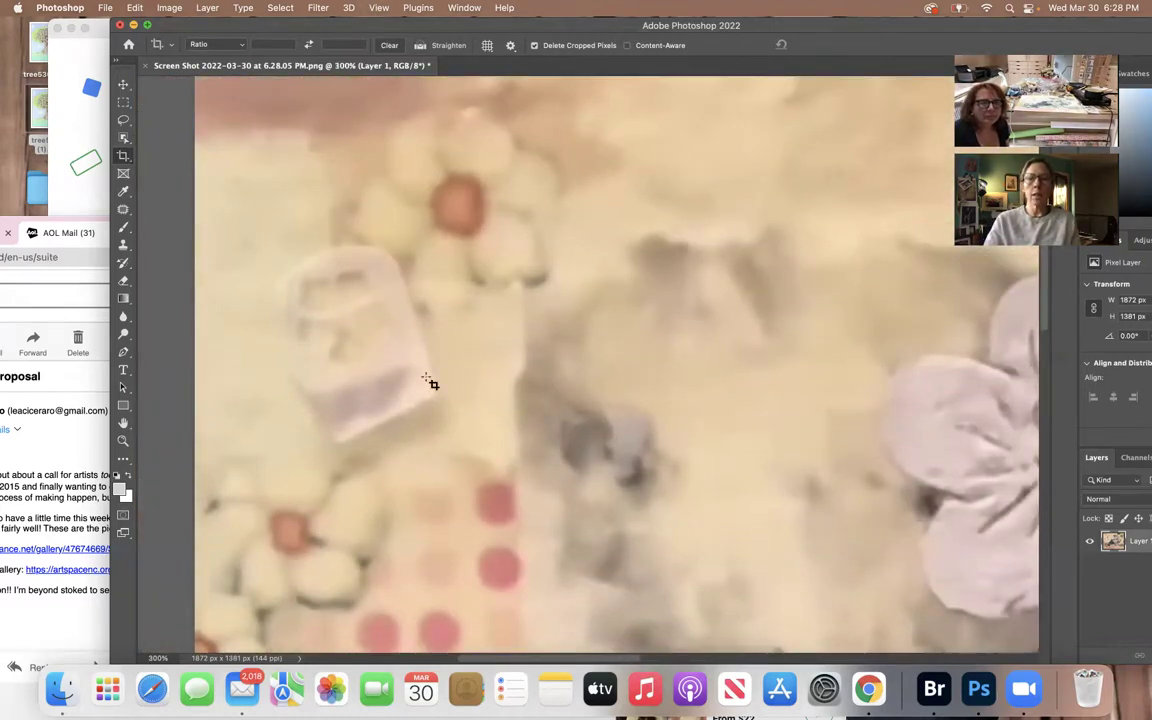
scroll(524, 375, "down", 5)
scroll(524, 375, "right", 1)
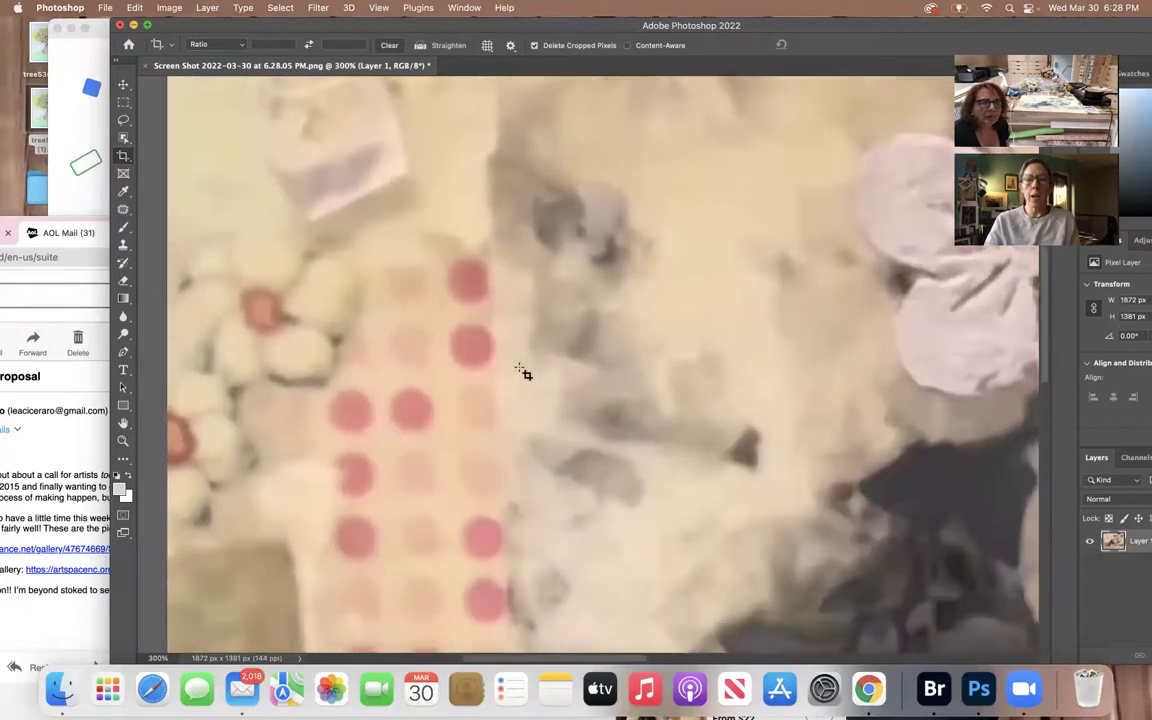
scroll(524, 375, "down", 4)
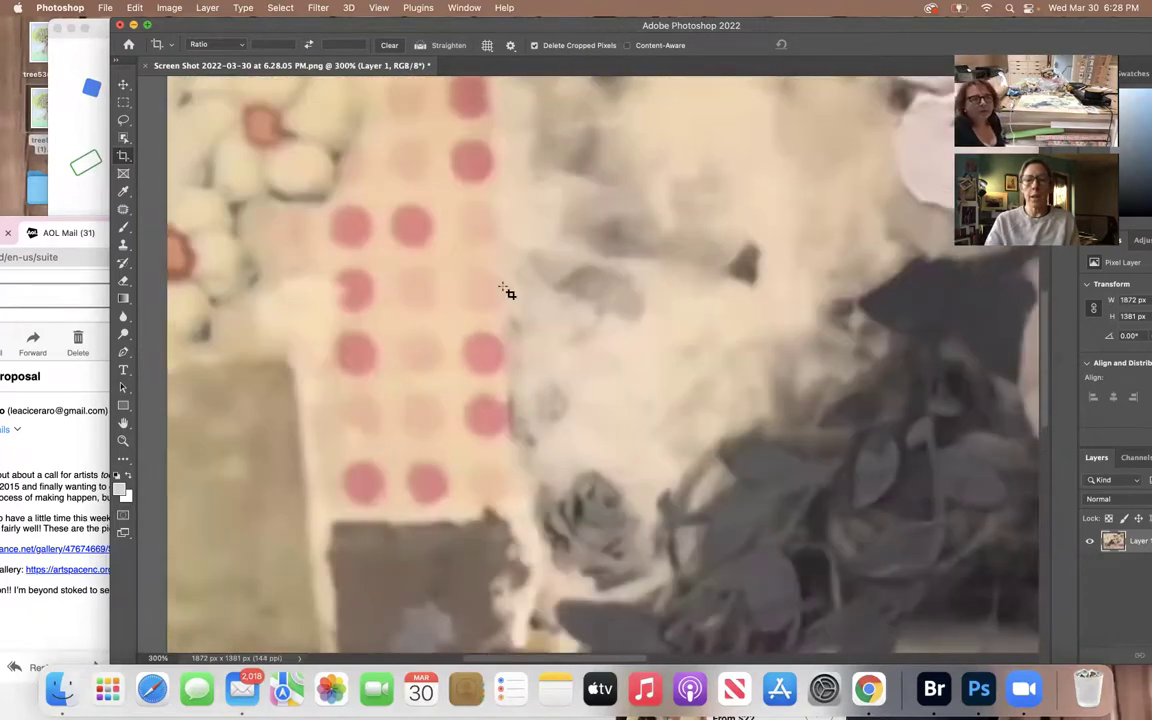
scroll(514, 374, "up", 1)
scroll(514, 376, "down", 4)
scroll(514, 376, "right", 2)
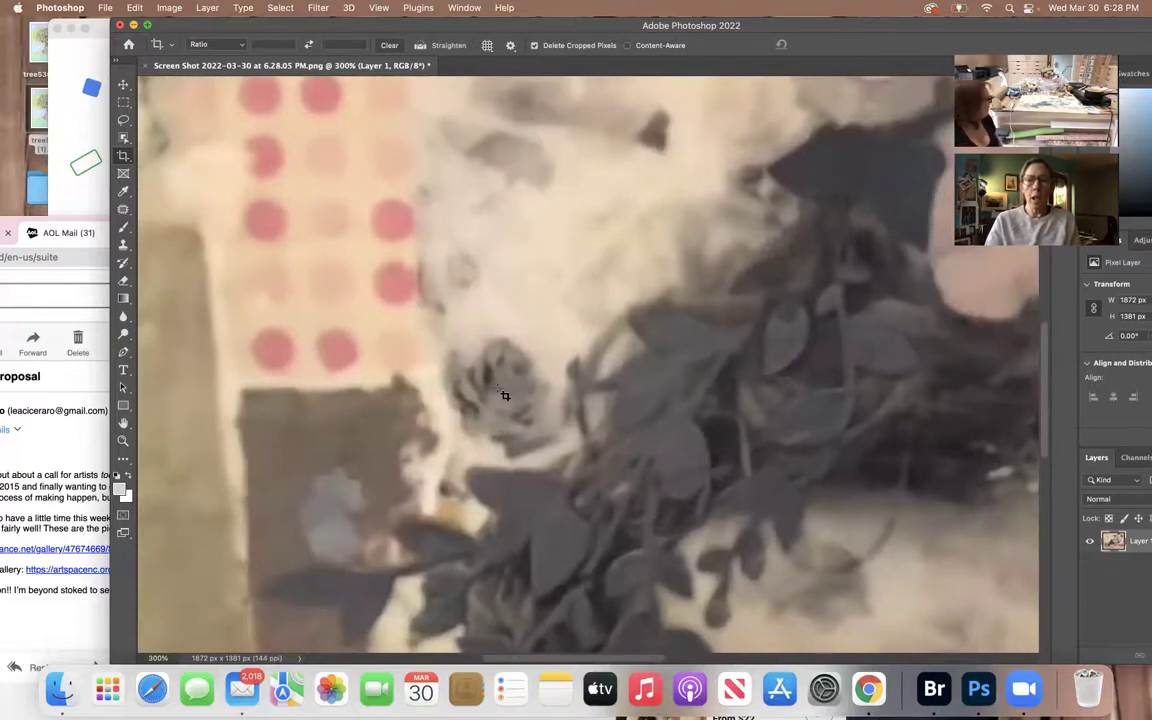
scroll(502, 393, "up", 3)
scroll(502, 393, "up", 2)
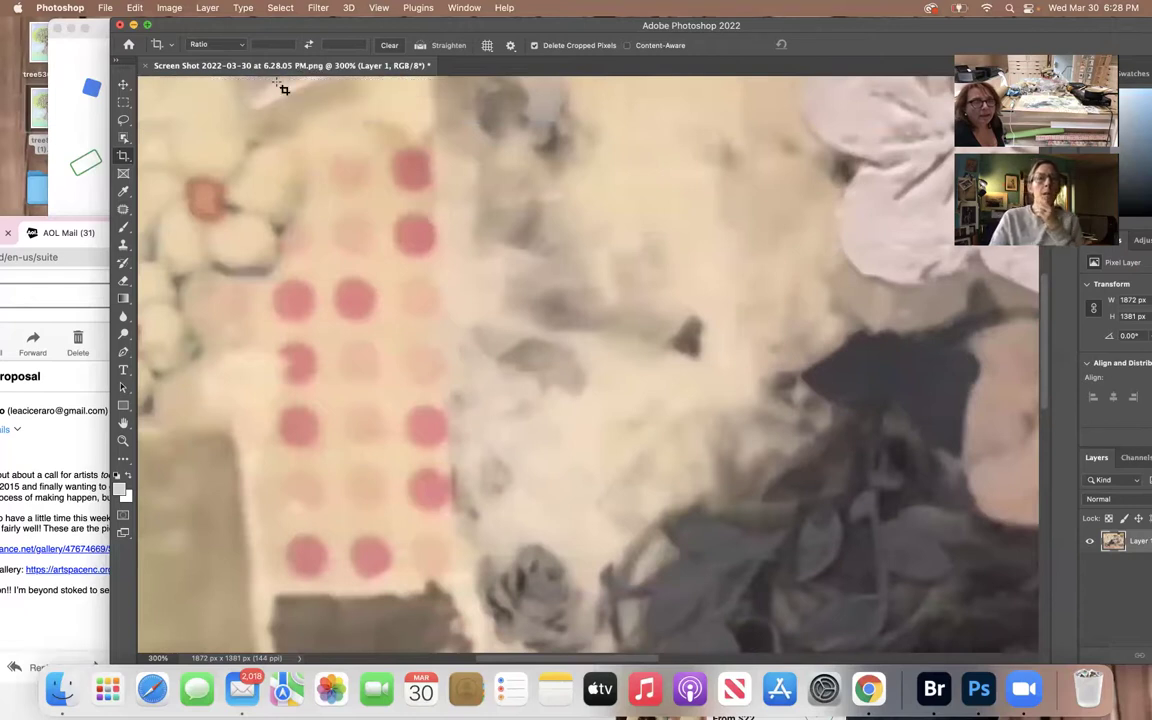
Step: Reset the painting colours to the default black foreground and white background
left_click(124, 228)
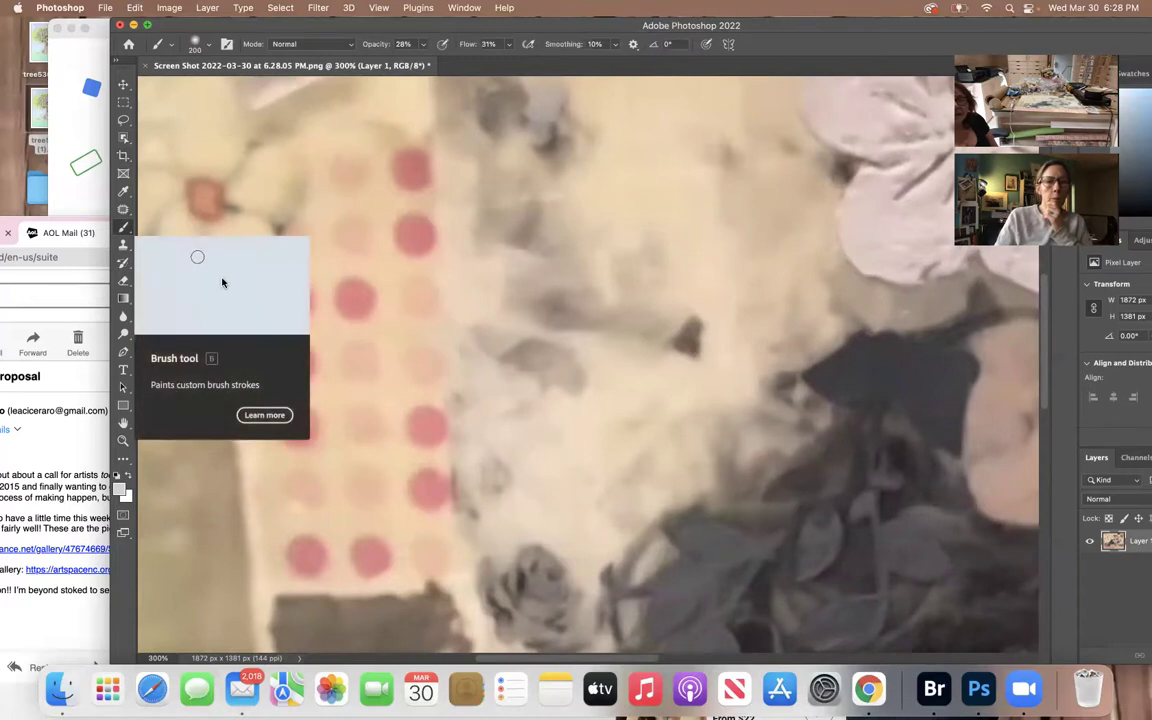
left_click(123, 191)
left_click_drag(787, 60, 556, 60)
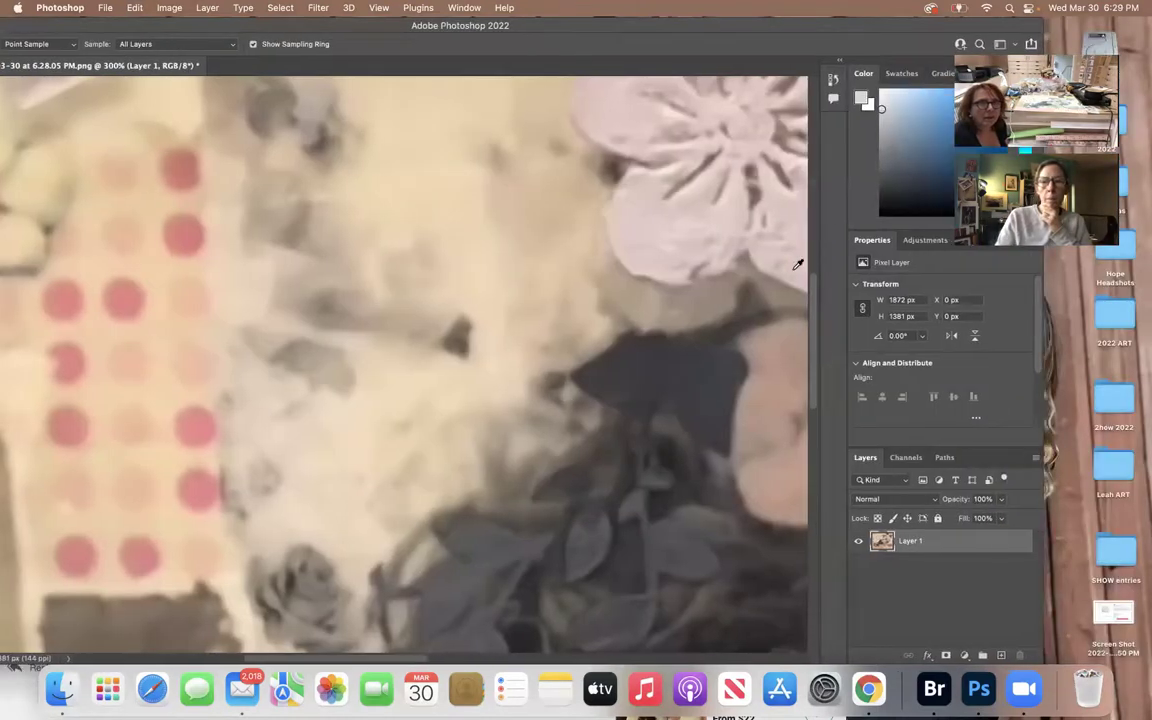
key("d")
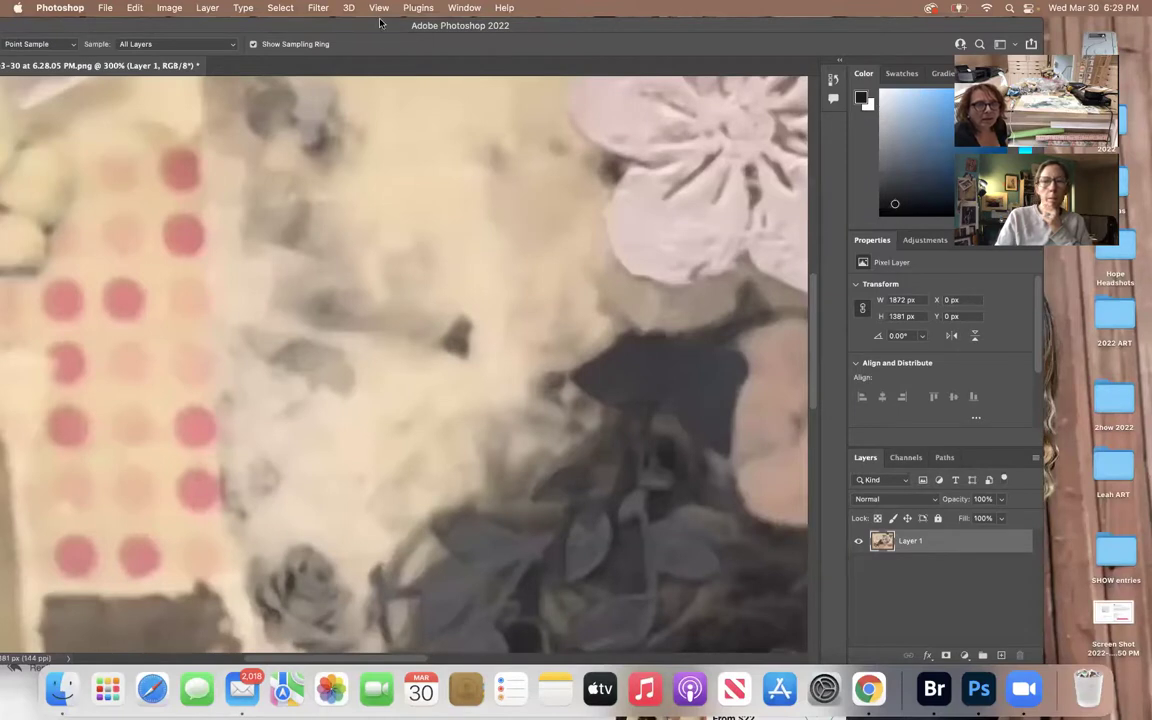
left_click_drag(210, 31, 378, 29)
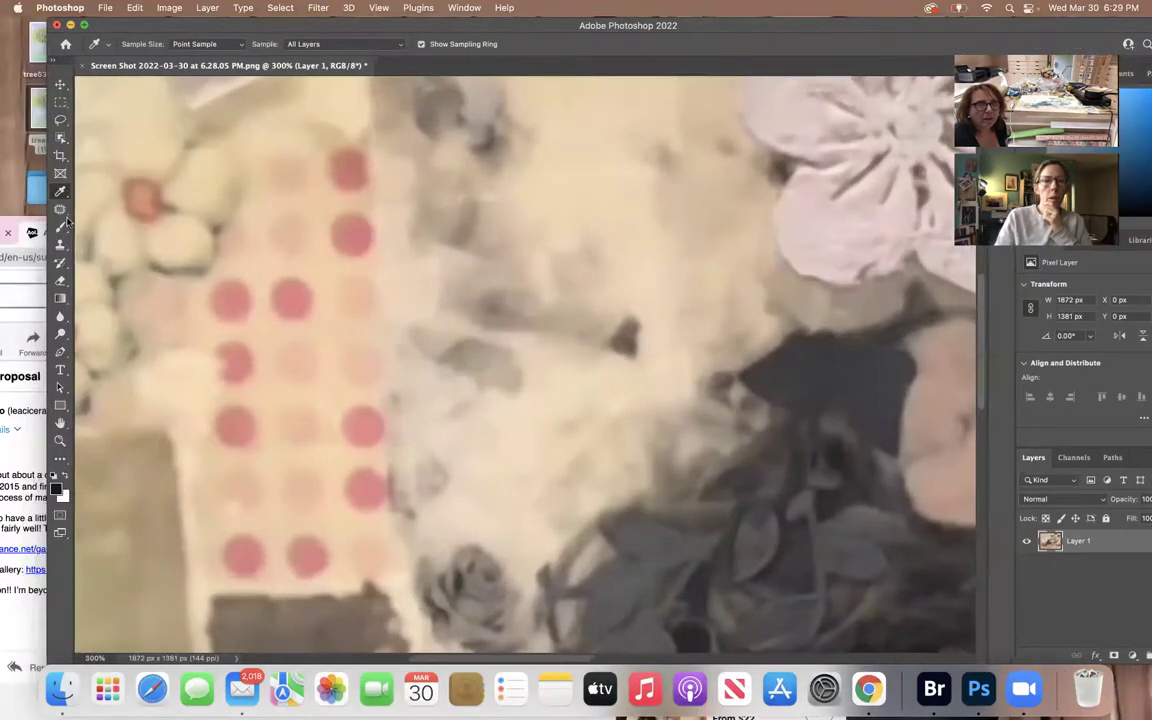
Step: Choose the Brush tool and reduce the brush size to 15 px
left_click(59, 229)
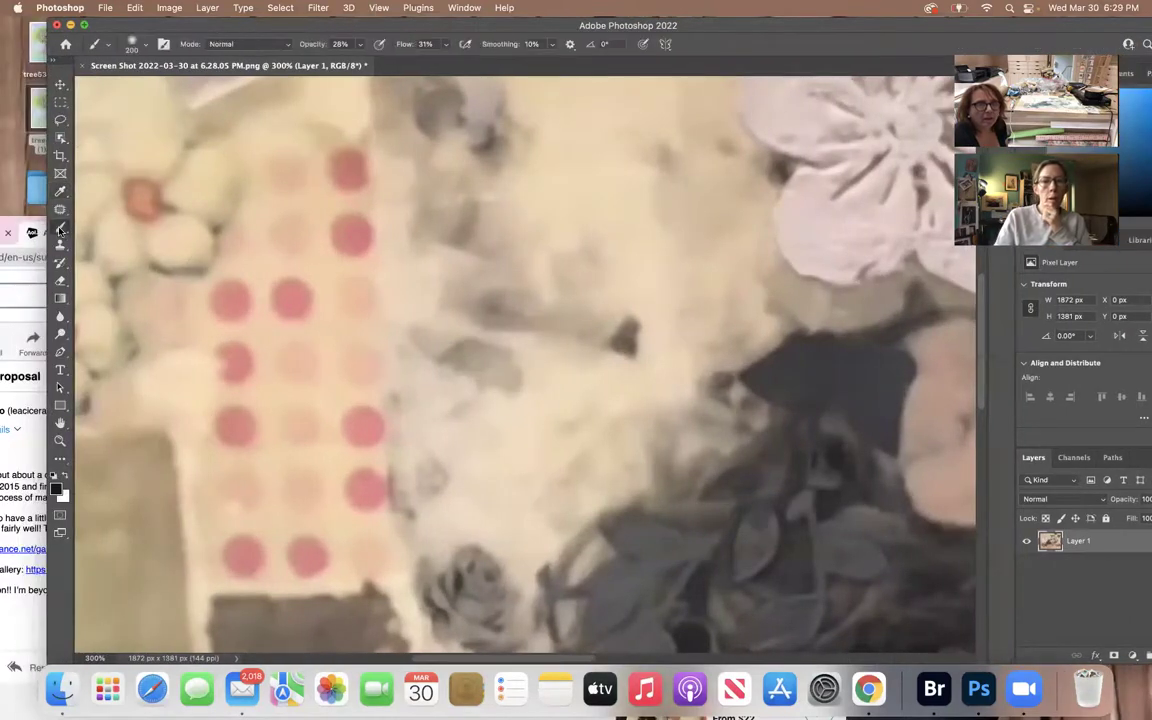
left_click(143, 47)
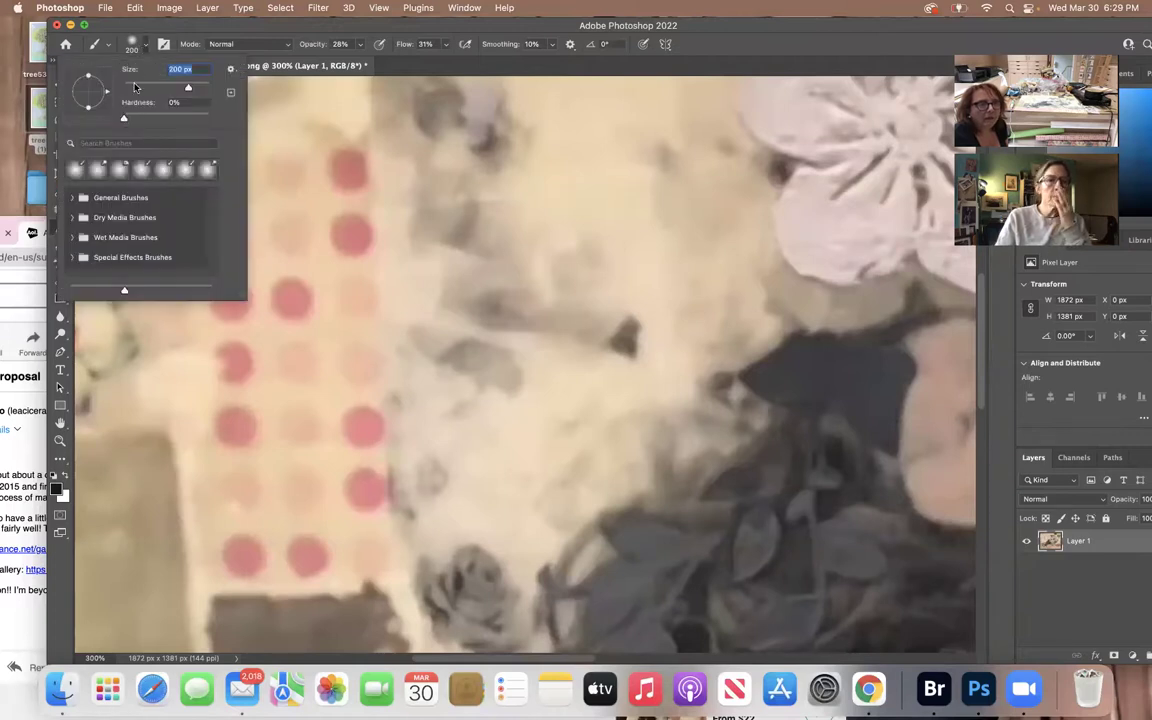
left_click(139, 88)
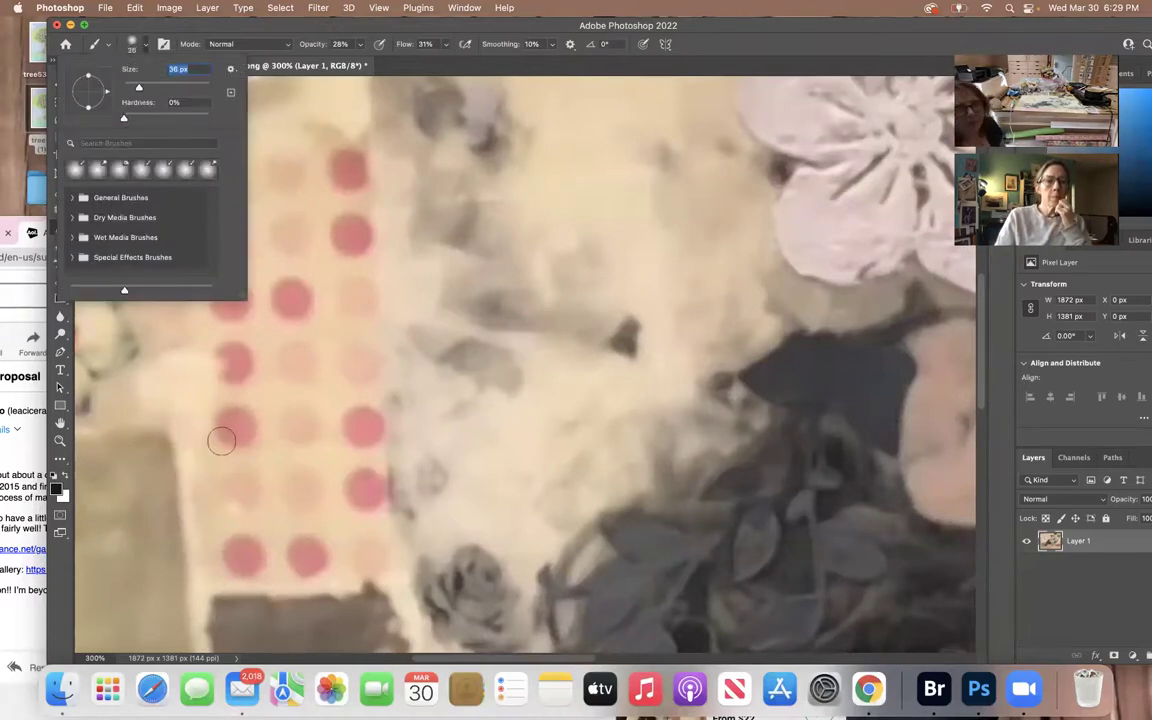
left_click_drag(130, 88, 124, 87)
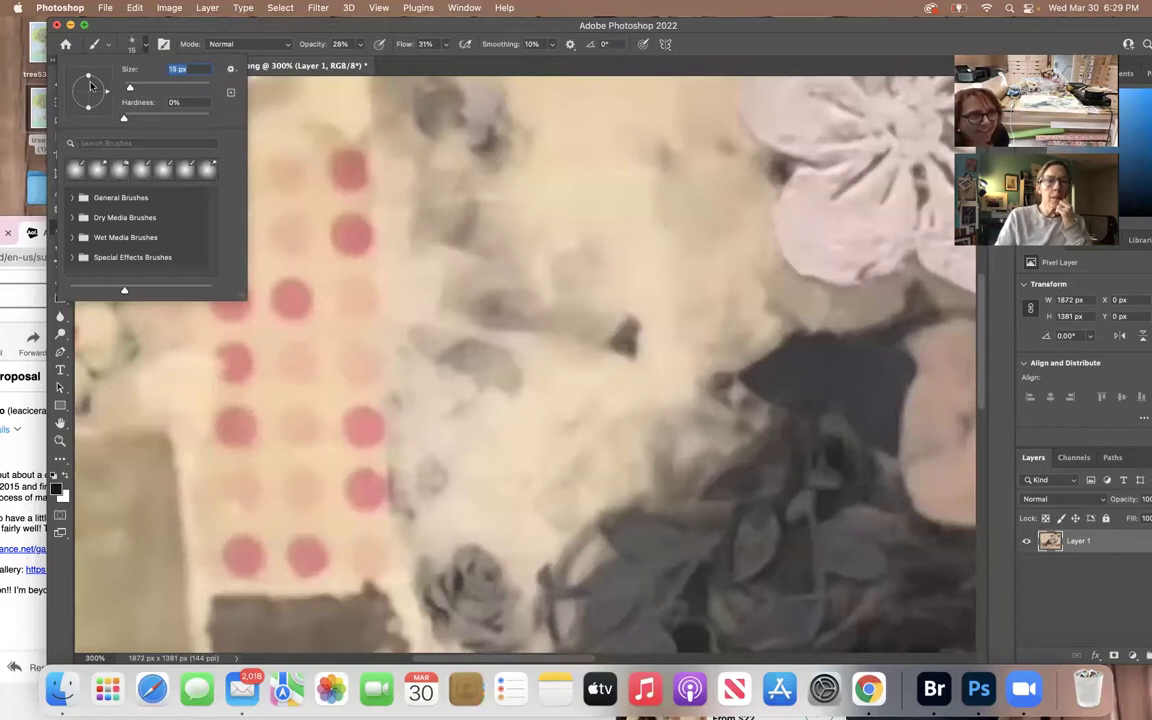
left_click(368, 25)
Step: Paint three thin black circle outlines down the inner edge of the red-dotted strip, overlapping the cream background
scroll(395, 361, "down", 5)
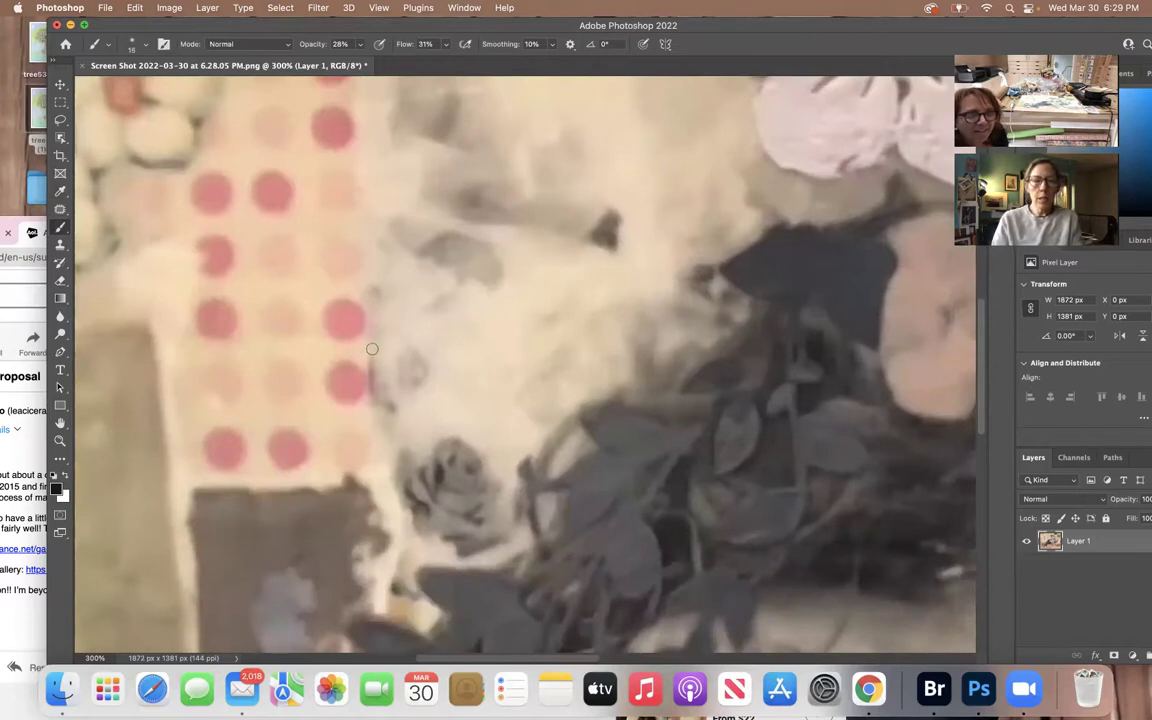
mouse_move(331, 409)
left_mouse_down()
mouse_move(430, 410)
mouse_move(409, 344)
mouse_move(354, 339)
mouse_move(356, 427)
mouse_move(399, 331)
mouse_move(360, 312)
mouse_move(314, 387)
mouse_move(395, 398)
mouse_move(342, 334)
left_mouse_up()
scroll(465, 318, "up", 3)
scroll(465, 318, "up", 2)
scroll(324, 386, "up", 3)
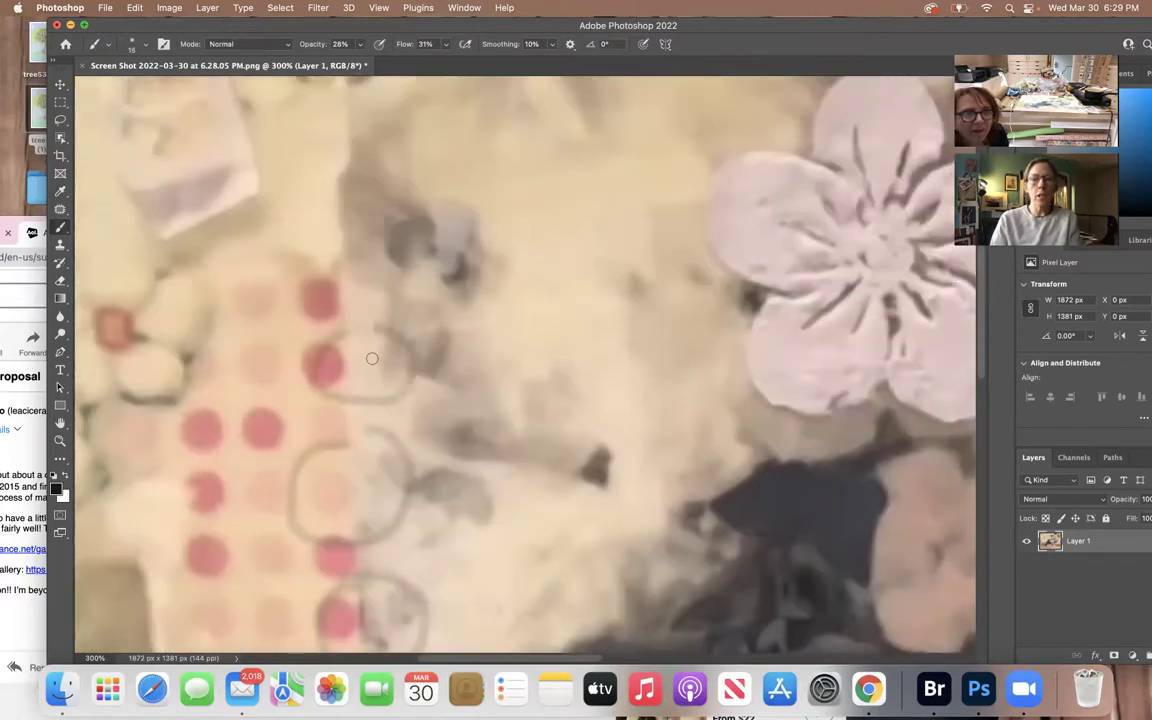
Step: Paint overlapping circle outlines over and around the pale pink tag, plus a larger double circle in the cream area beside it
scroll(421, 337, "up", 3)
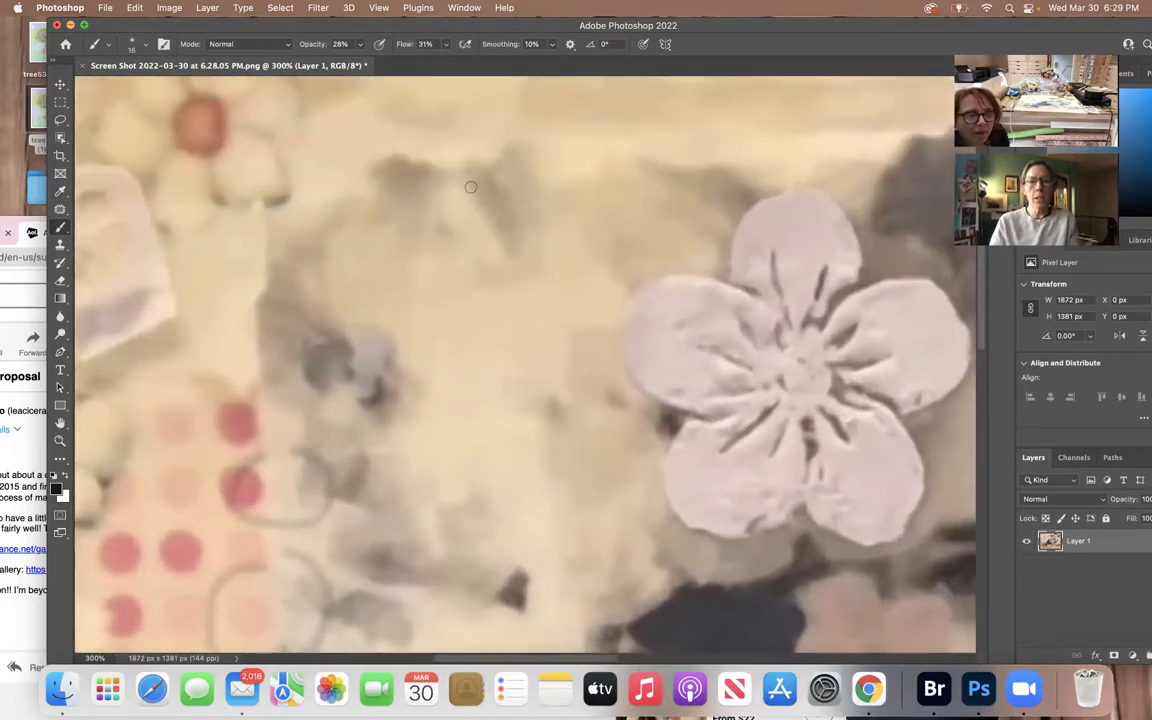
mouse_move(292, 255)
left_mouse_down()
mouse_move(405, 275)
mouse_move(322, 243)
mouse_move(377, 253)
mouse_move(332, 217)
left_mouse_up()
scroll(330, 244, "left", 5)
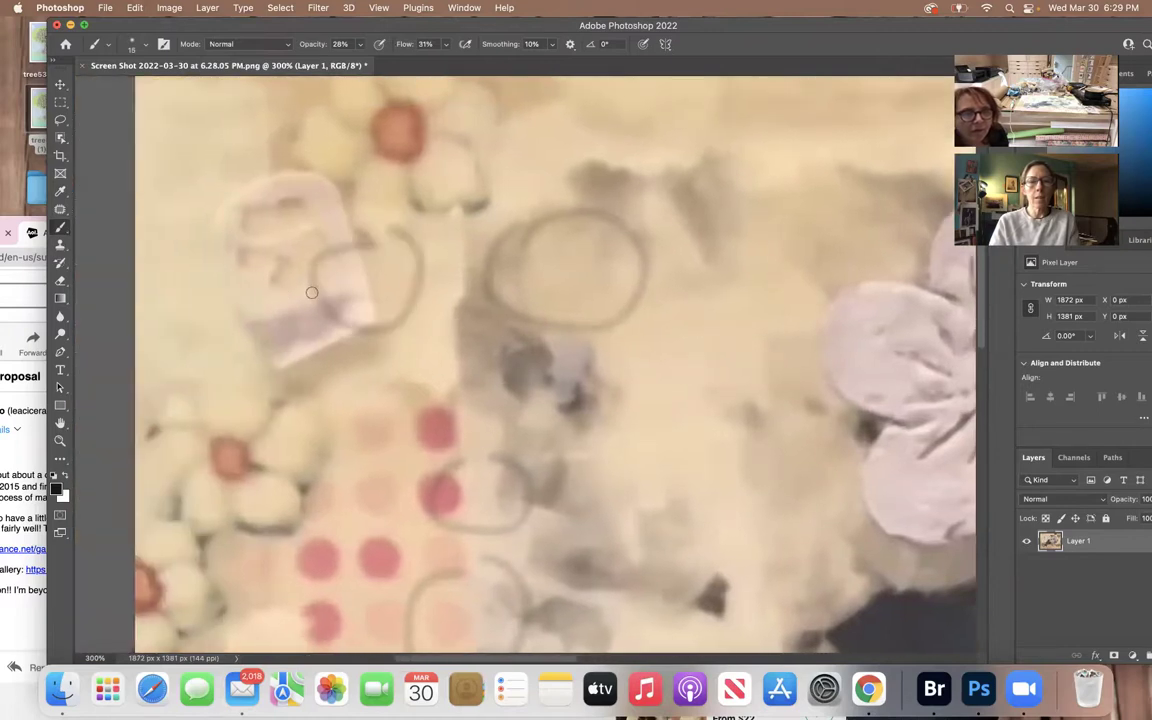
mouse_move(280, 307)
left_mouse_down()
mouse_move(334, 310)
mouse_move(313, 292)
left_mouse_up()
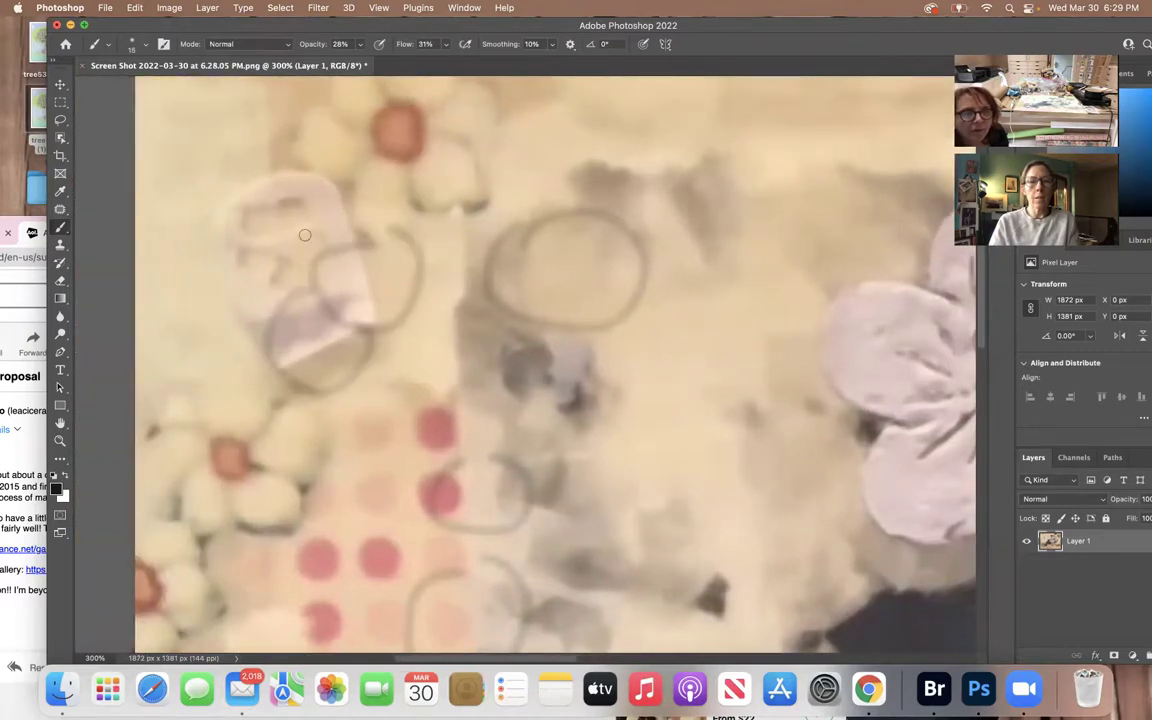
mouse_move(292, 217)
left_mouse_down()
mouse_move(236, 195)
mouse_move(228, 260)
mouse_move(316, 289)
mouse_move(294, 230)
mouse_move(284, 247)
mouse_move(300, 298)
mouse_move(263, 289)
left_mouse_up()
mouse_move(200, 311)
left_mouse_down()
mouse_move(207, 360)
mouse_move(275, 326)
mouse_move(252, 306)
left_mouse_up()
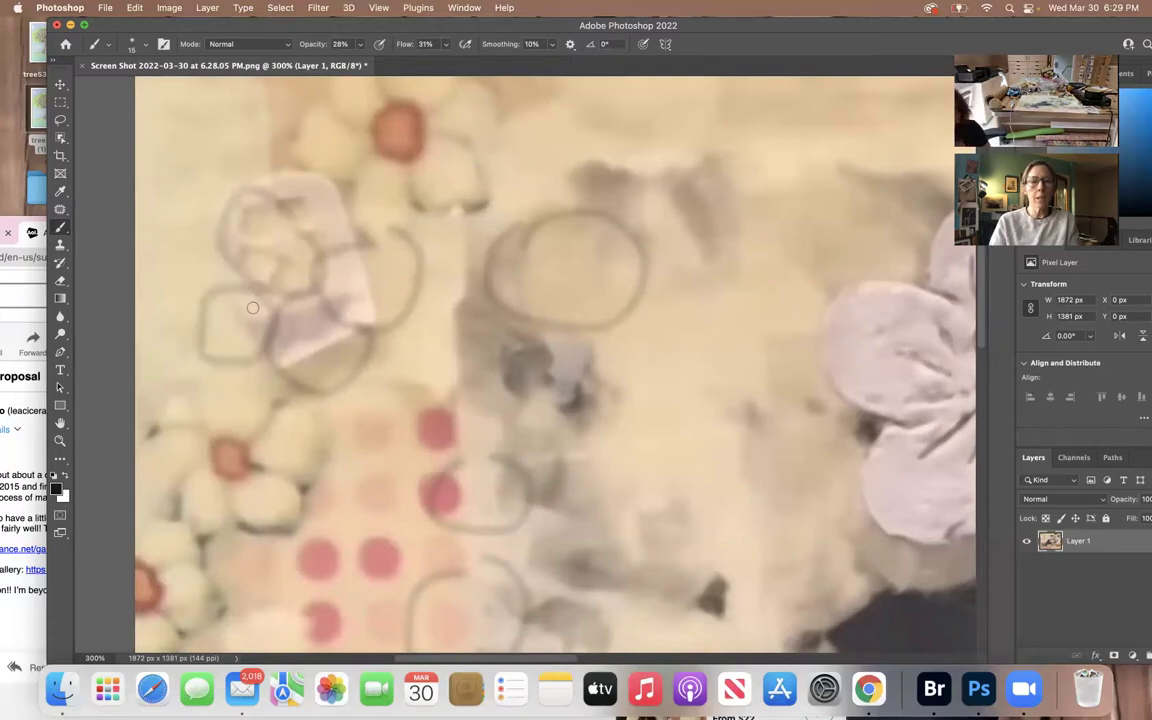
scroll(260, 310, "up", 3)
scroll(269, 314, "up", 2)
mouse_move(269, 207)
left_mouse_down()
mouse_move(288, 290)
mouse_move(305, 233)
left_mouse_up()
scroll(455, 370, "down", 8)
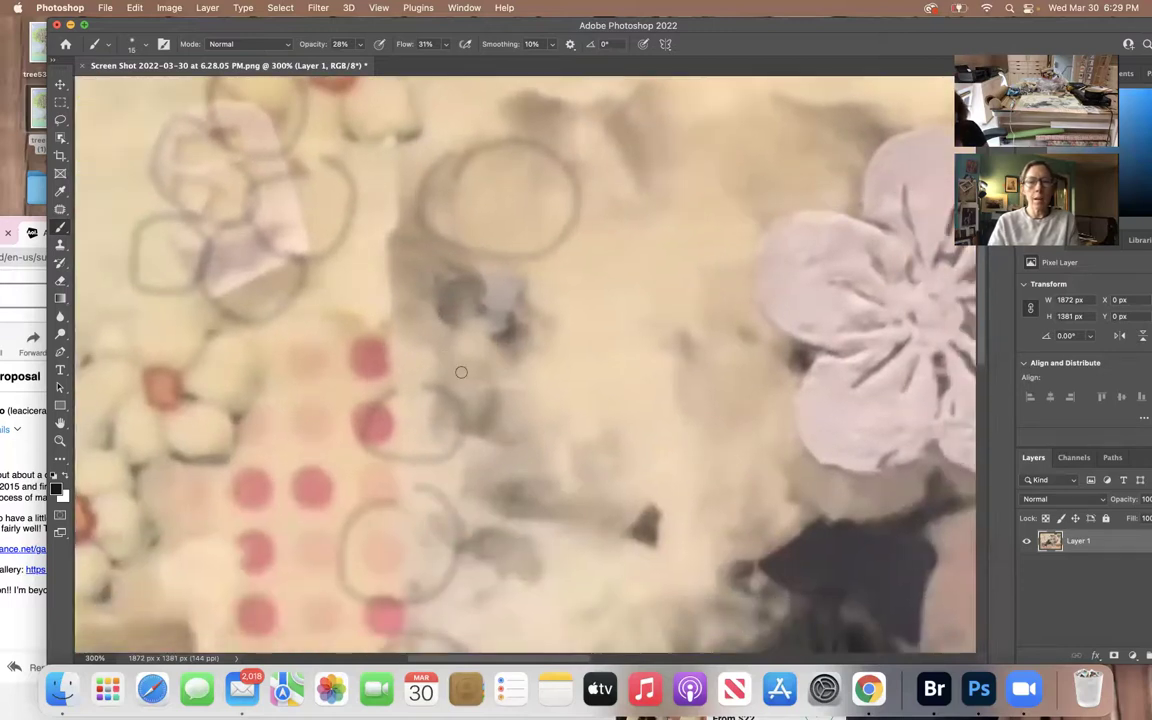
Step: Paint four more circle outlines of varied size trailing from the uppermost small flower towards the large pink flower
scroll(461, 372, "up", 7)
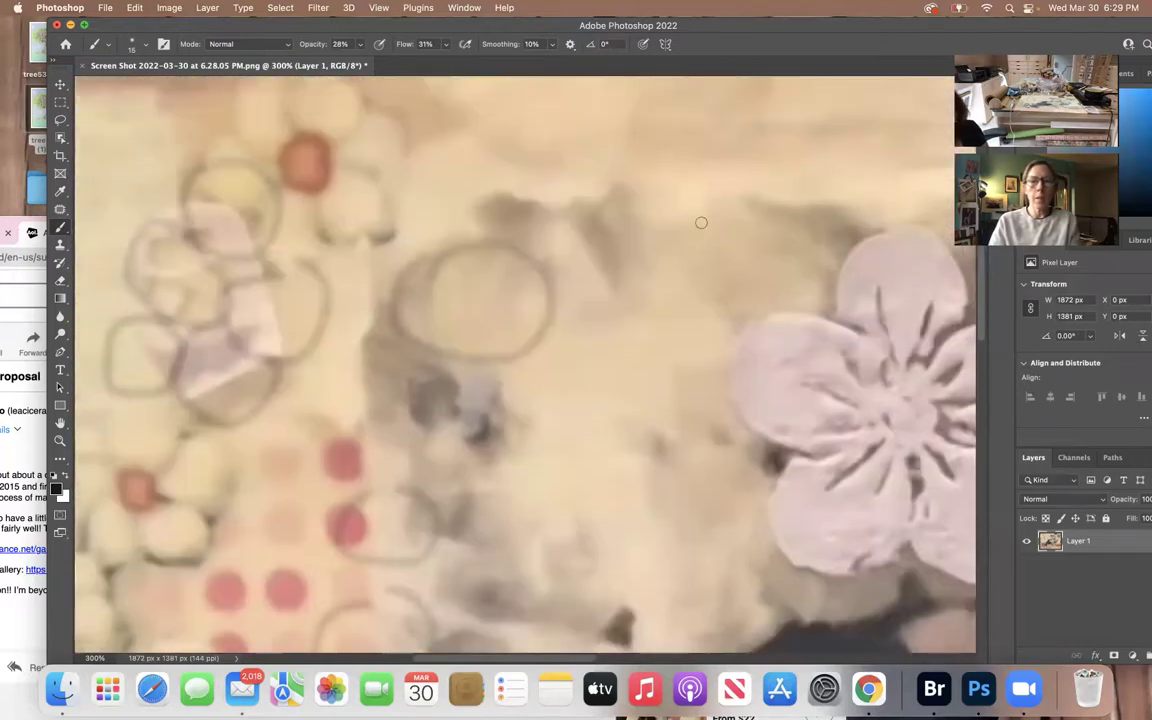
scroll(577, 212, "up", 3)
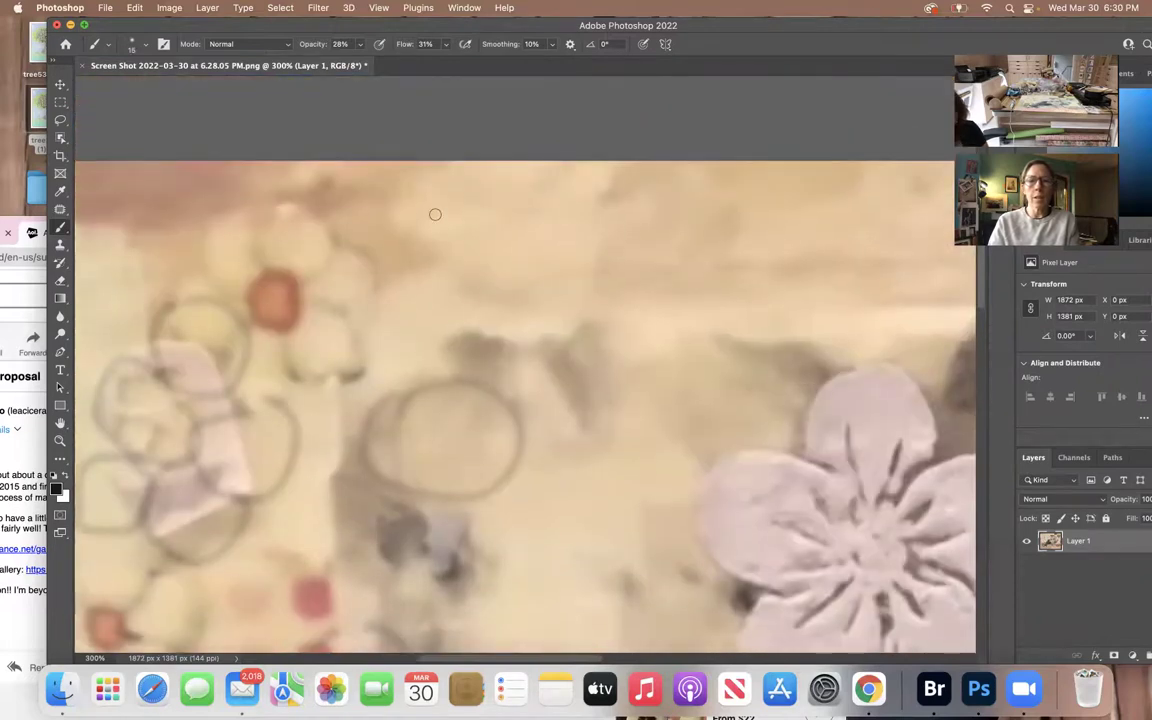
mouse_move(375, 258)
left_mouse_down()
mouse_move(398, 321)
mouse_move(446, 229)
mouse_move(480, 280)
mouse_move(530, 296)
left_mouse_up()
mouse_move(514, 226)
left_mouse_down()
mouse_move(480, 265)
mouse_move(540, 235)
mouse_move(502, 224)
mouse_move(575, 300)
mouse_move(589, 232)
mouse_move(534, 235)
mouse_move(621, 239)
mouse_move(586, 206)
left_mouse_up()
scroll(560, 250, "down", 2)
key("super+1")
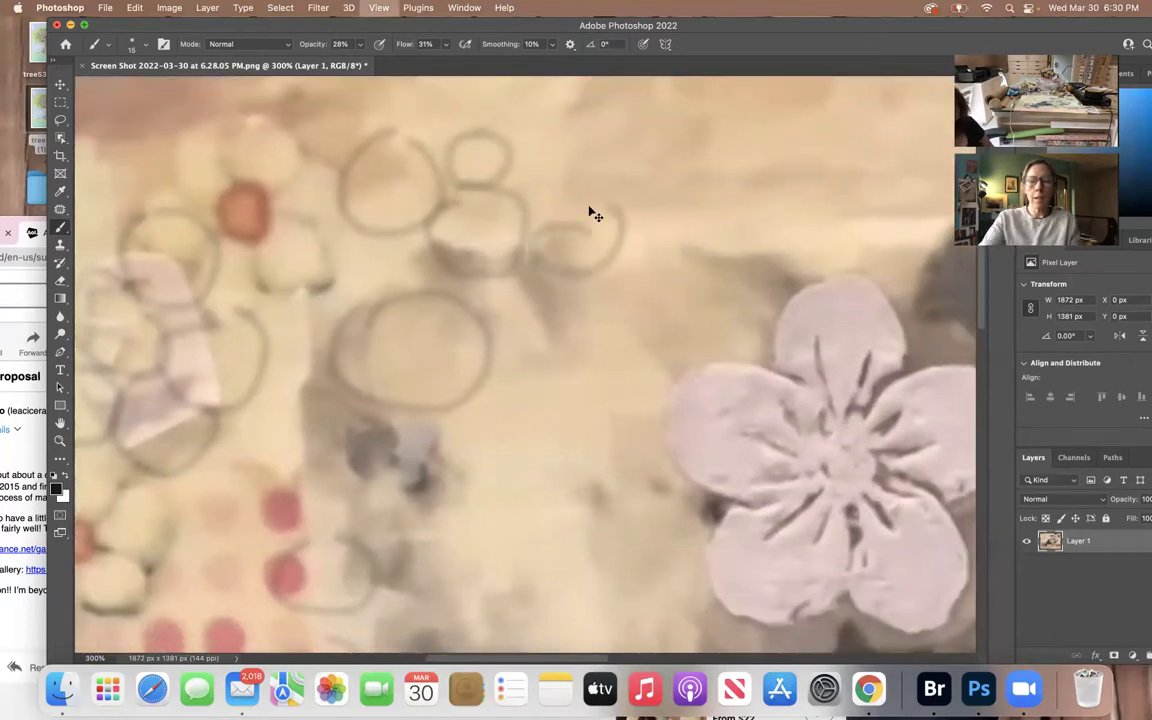
key("super+minus")
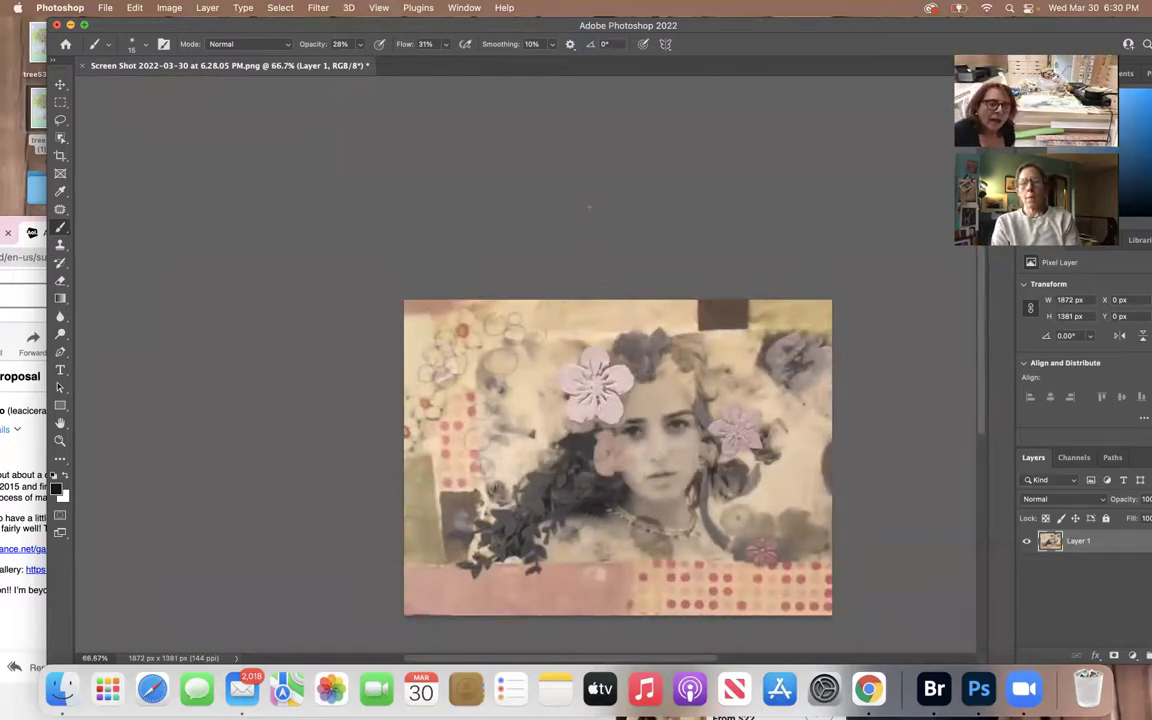
scroll(589, 207, "right", 3)
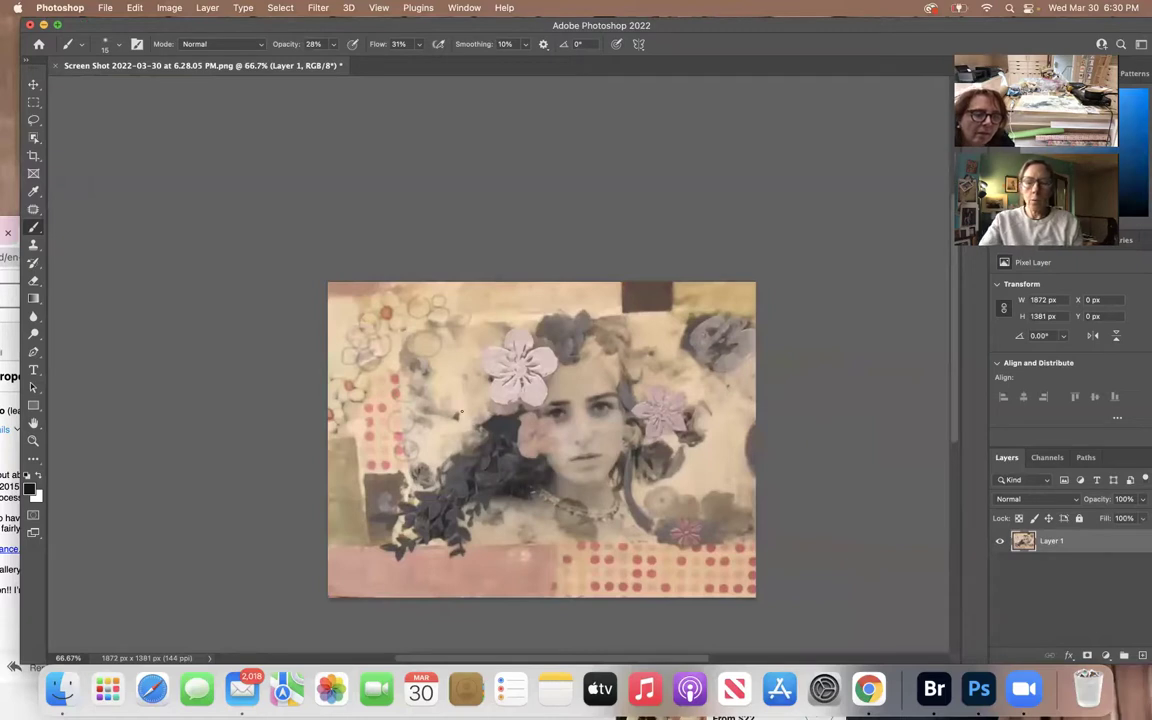
Step: Paint further circle outlines between the pink tag and the dotted strip to link the existing circle groups
key("super+minus")
key("super+equal")
key("super+equal")
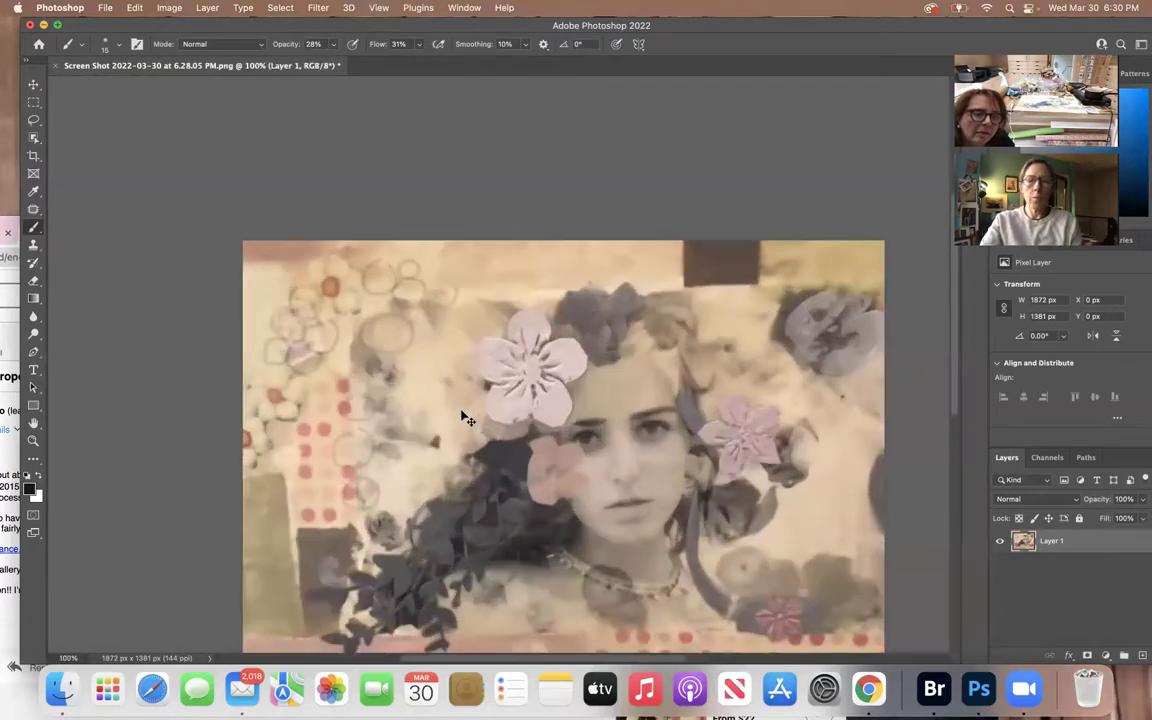
key("super+equal")
scroll(411, 360, "down", 3)
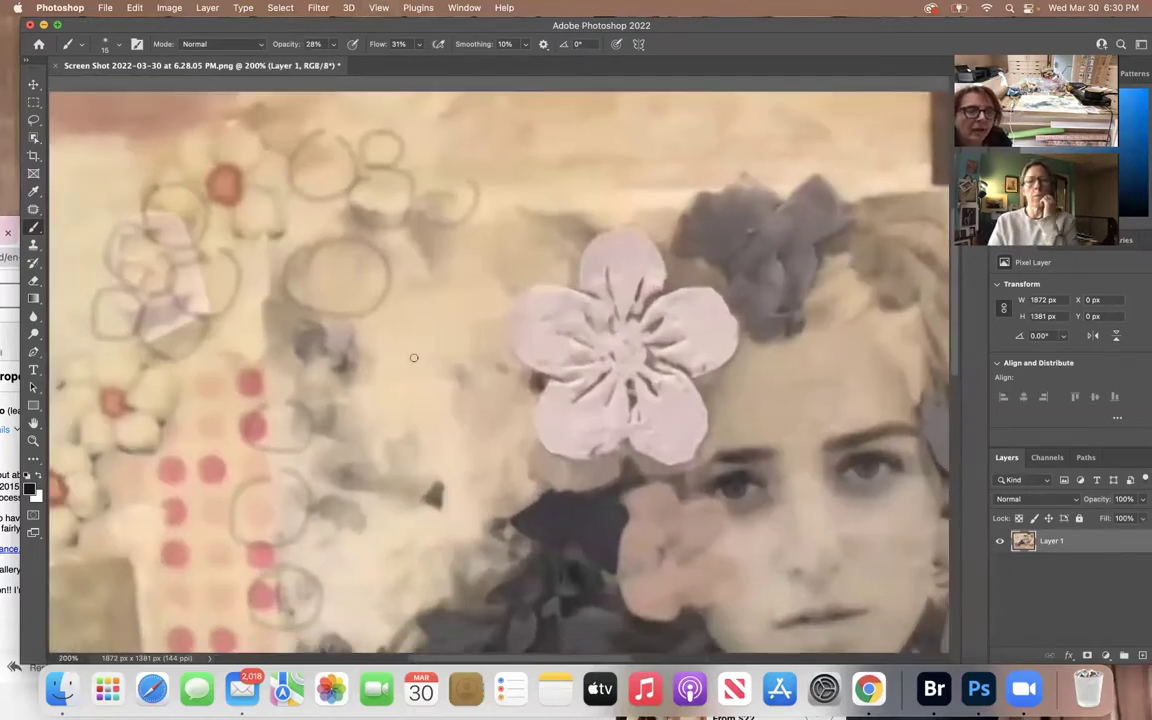
scroll(413, 357, "down", 4)
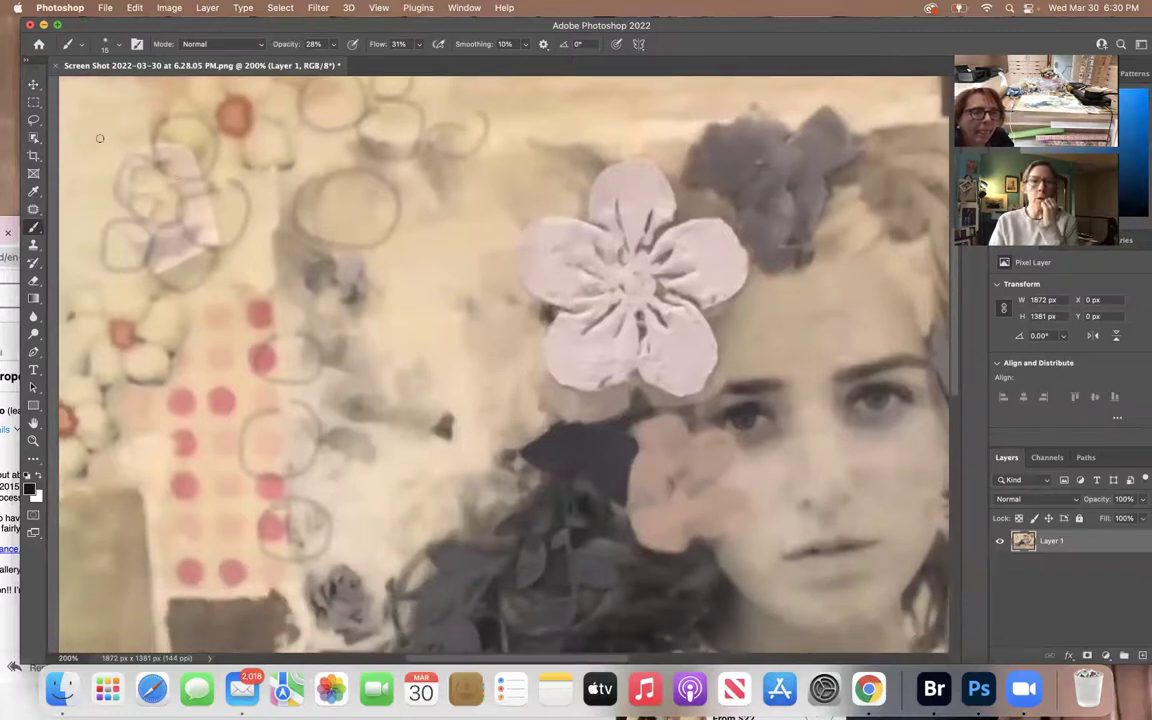
mouse_move(218, 238)
left_mouse_down()
mouse_move(233, 323)
mouse_move(265, 240)
left_mouse_up()
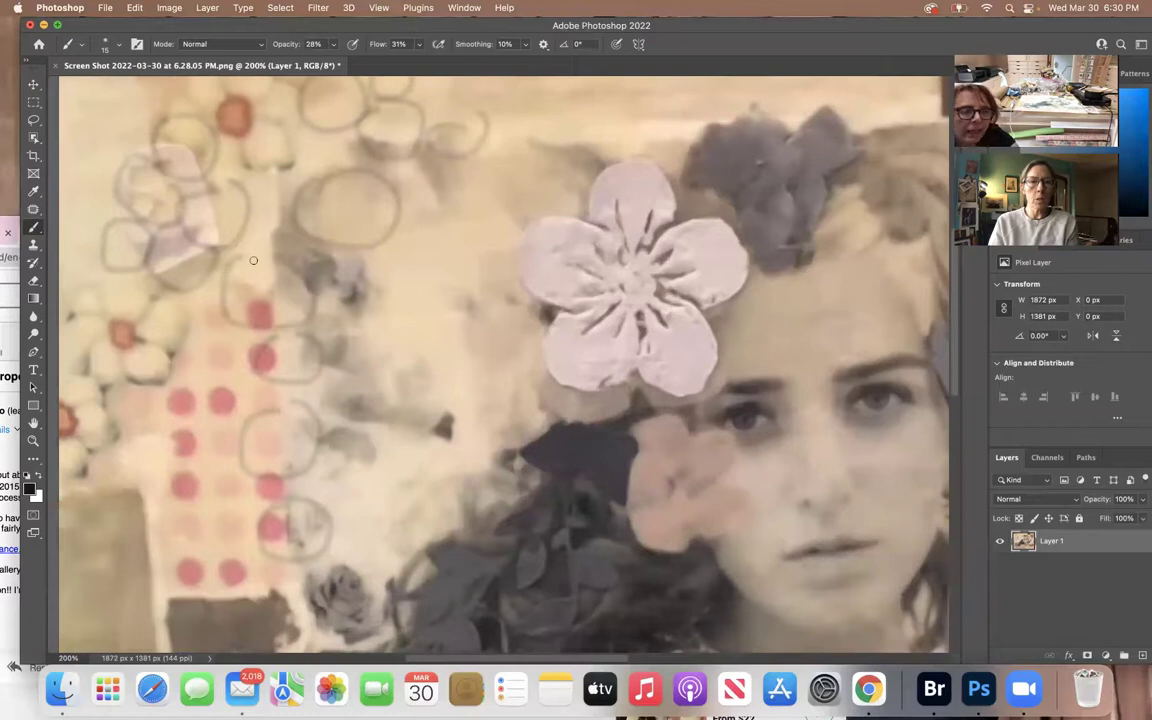
left_click_drag(228, 186, 234, 170)
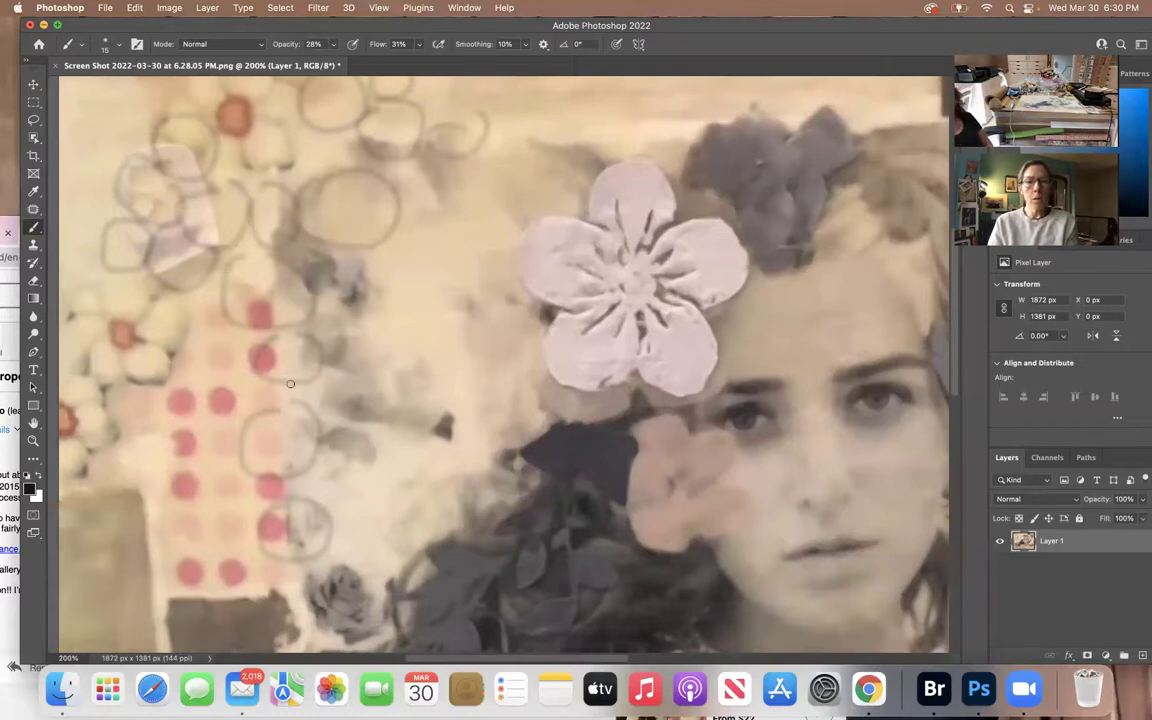
key("super+minus")
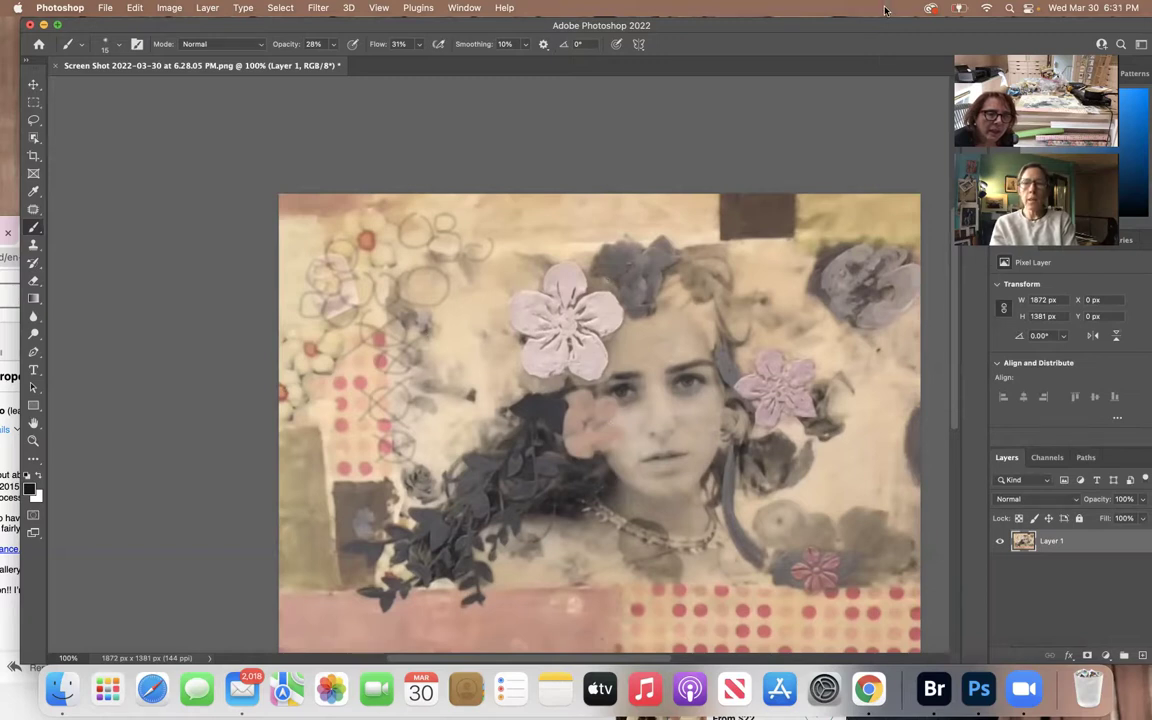
left_click_drag(878, 30, 802, 7)
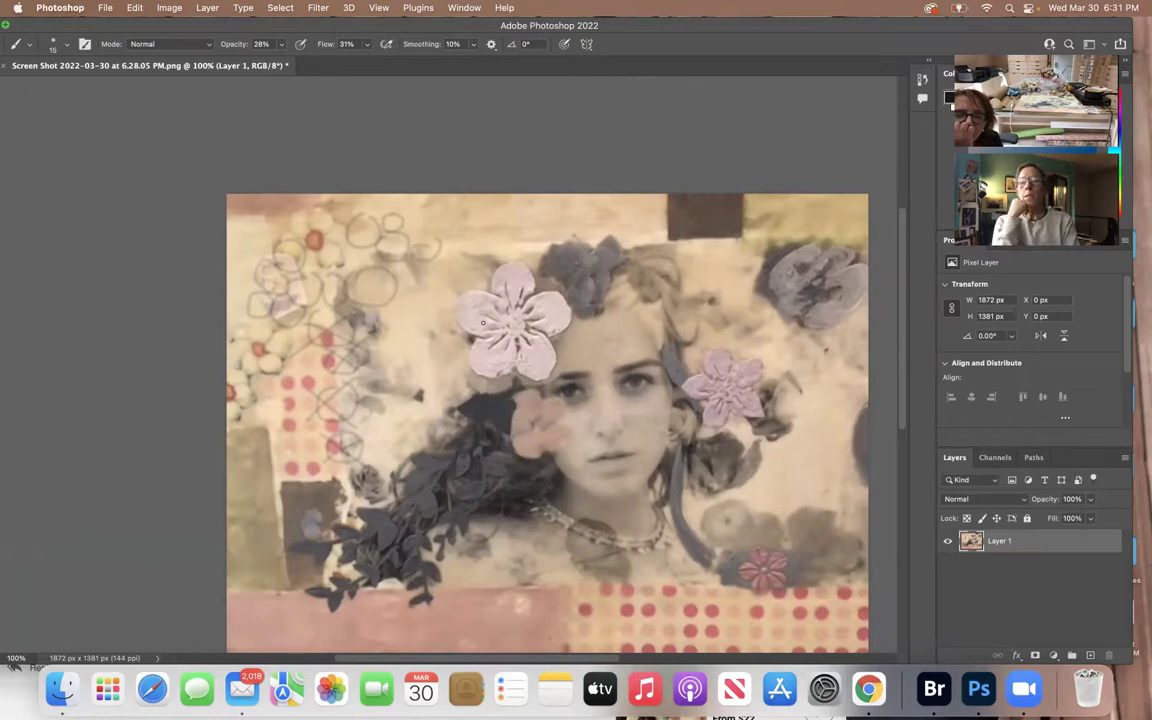
Step: Examine the flowers and faded hair details around the woman's forehead and face up close
scroll(483, 322, "up", 6)
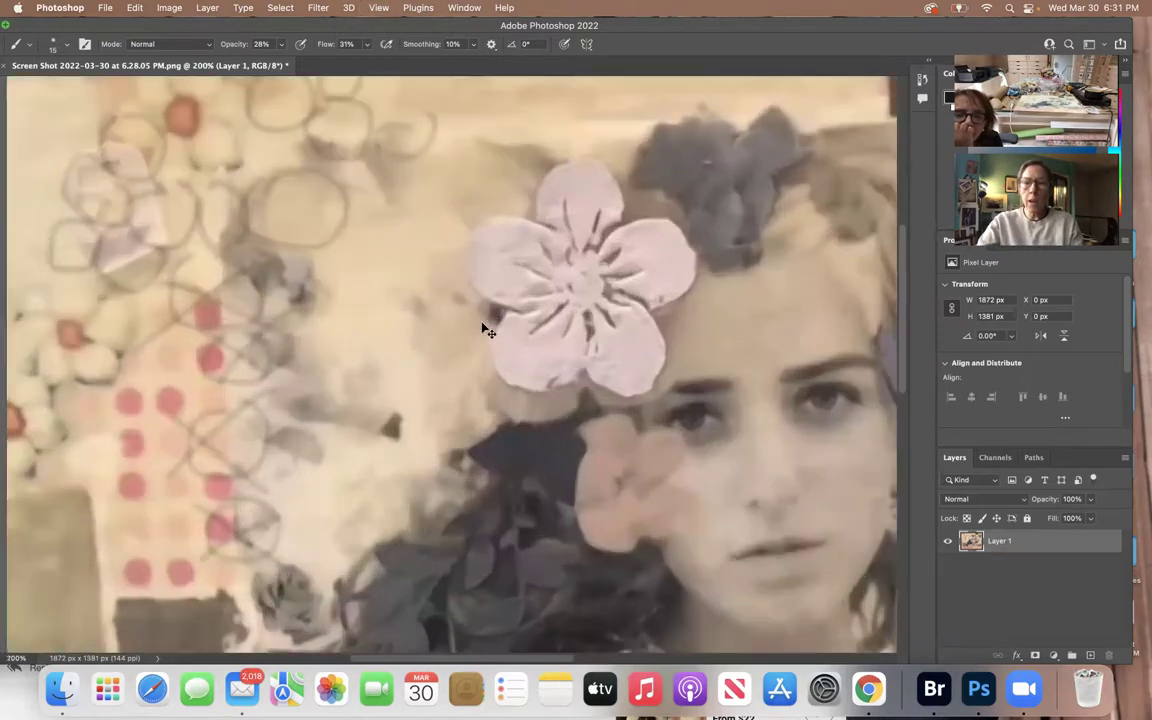
scroll(483, 322, "right", 5)
scroll(483, 322, "up", 3)
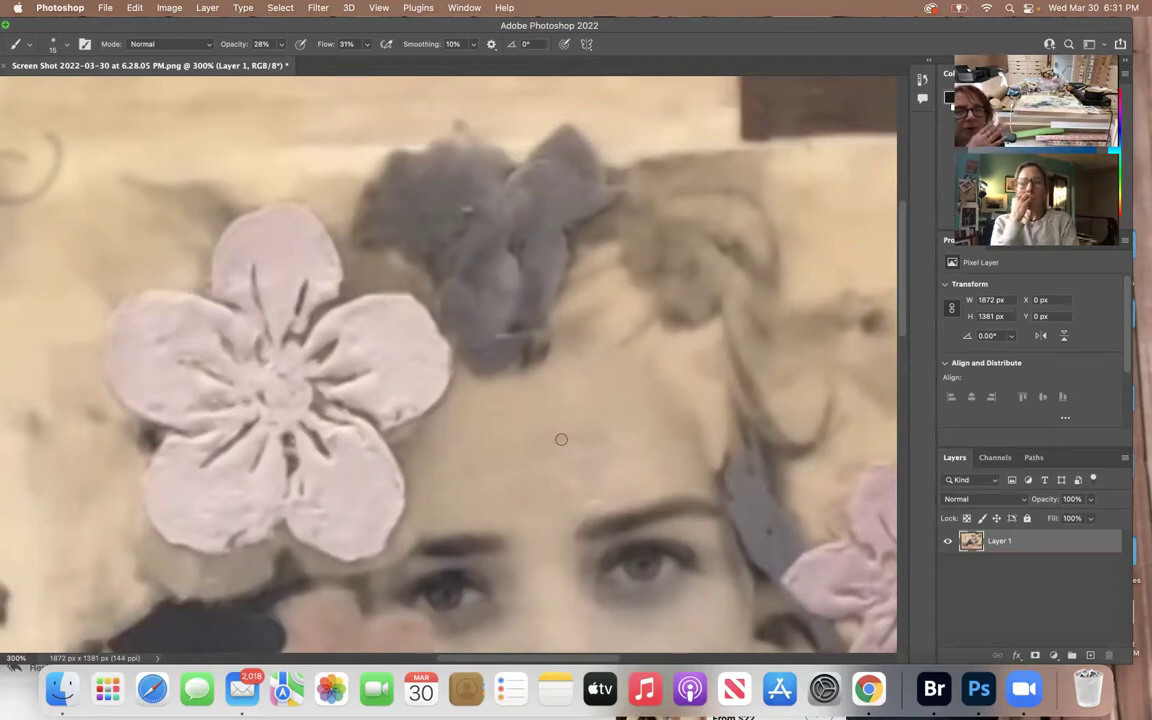
scroll(561, 439, "down", 6)
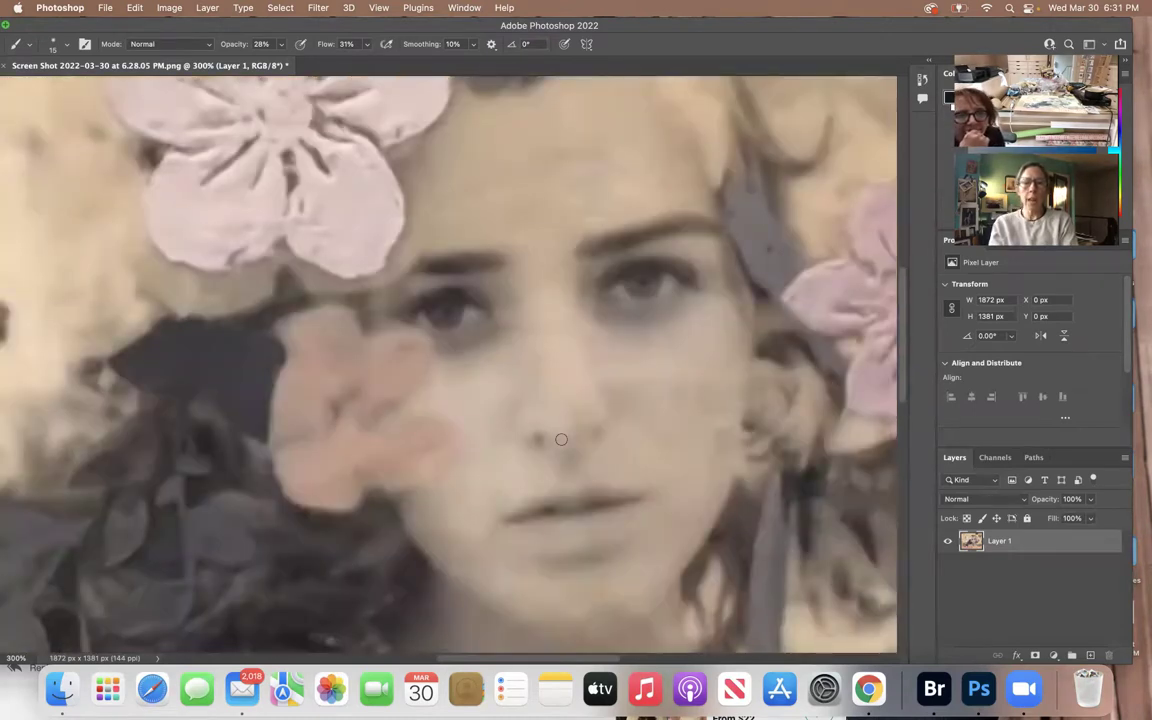
scroll(561, 439, "up", 6)
scroll(561, 439, "left", 1)
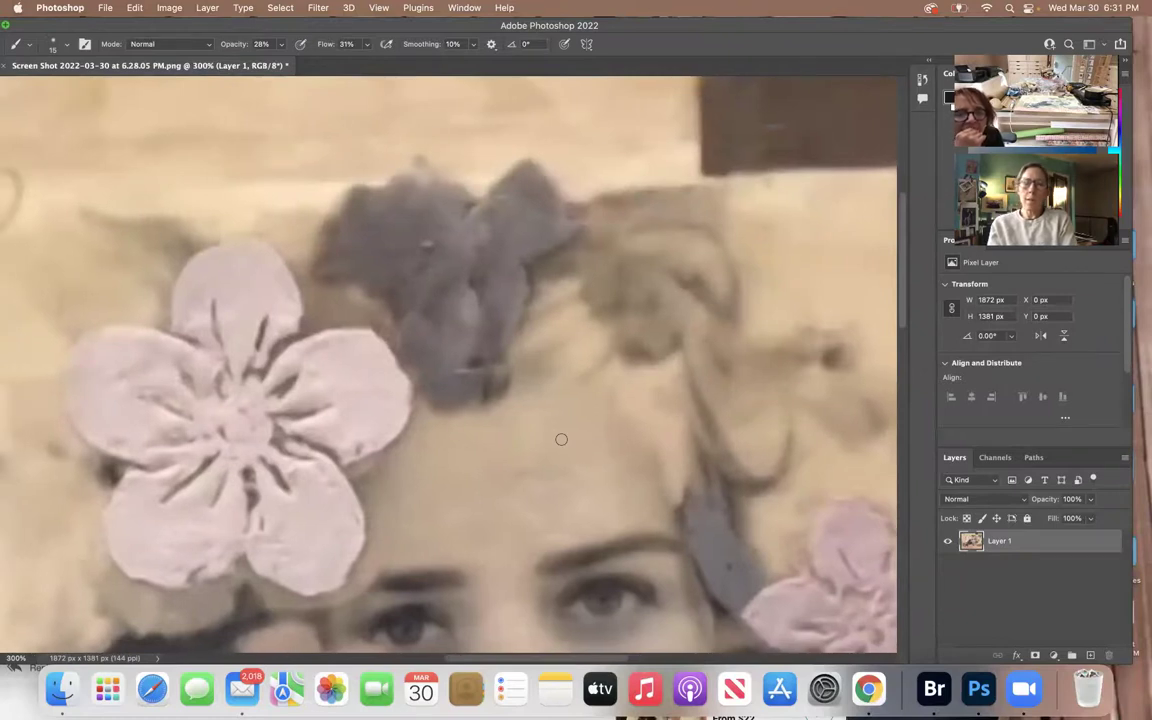
scroll(561, 439, "down", 3)
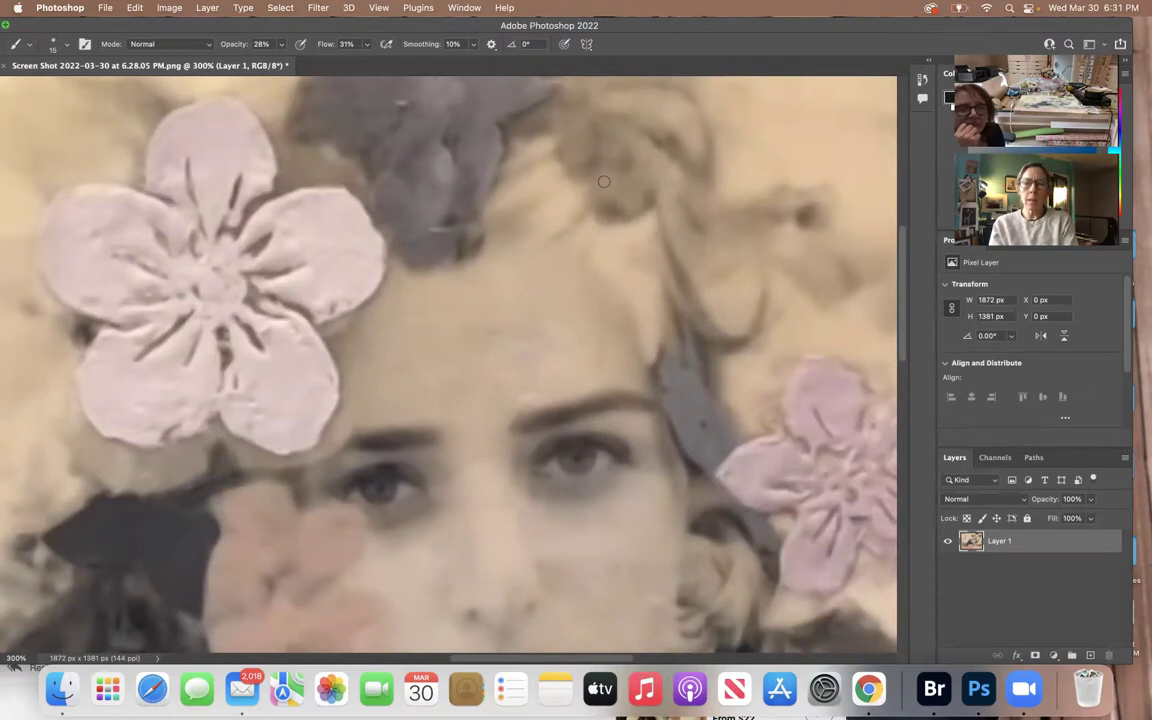
scroll(588, 167, "up", 2)
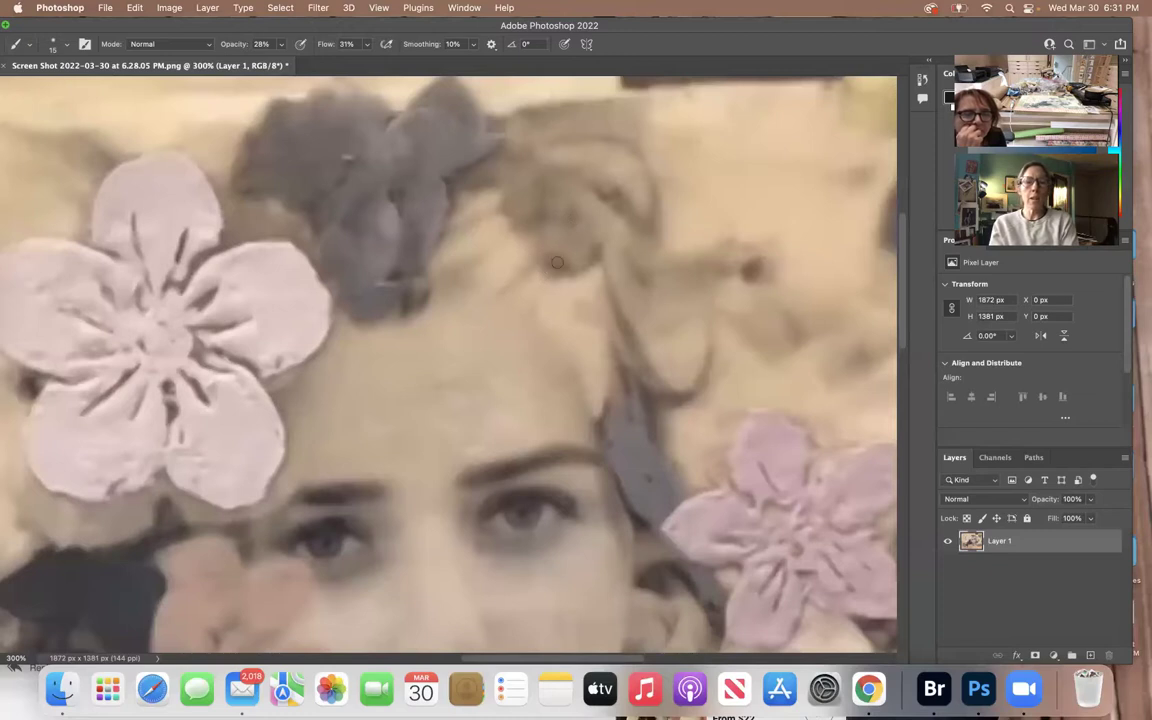
scroll(512, 265, "left", 2)
scroll(512, 265, "down", 2)
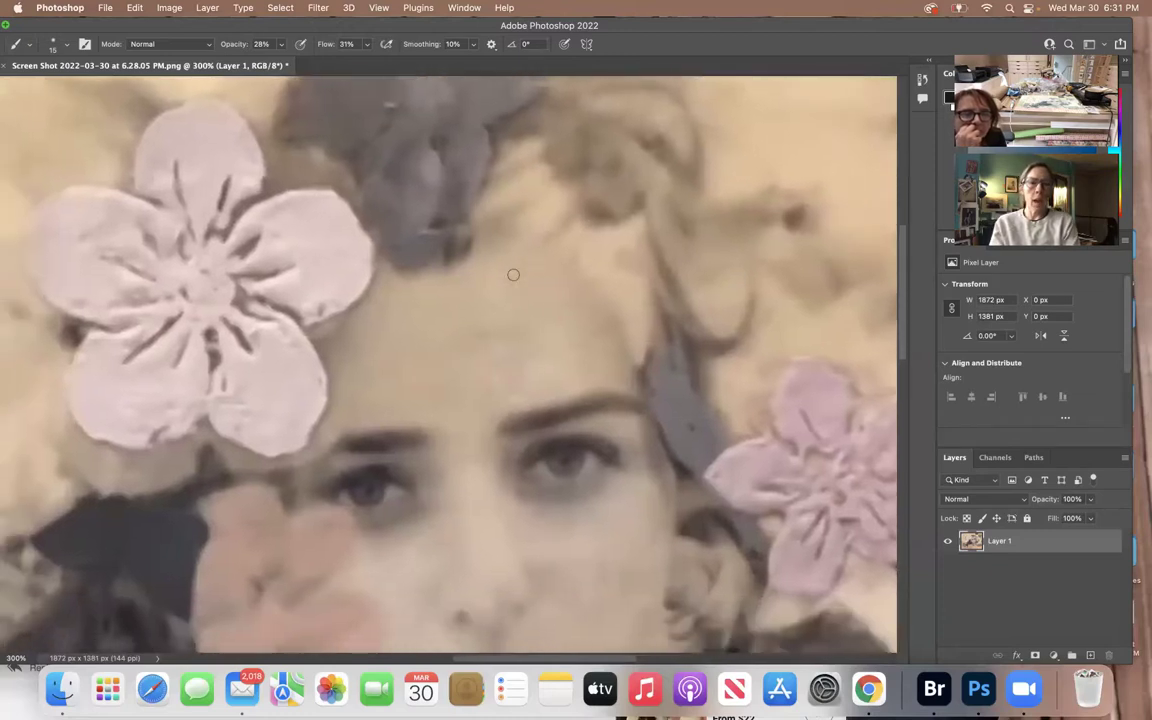
scroll(513, 275, "down", 1)
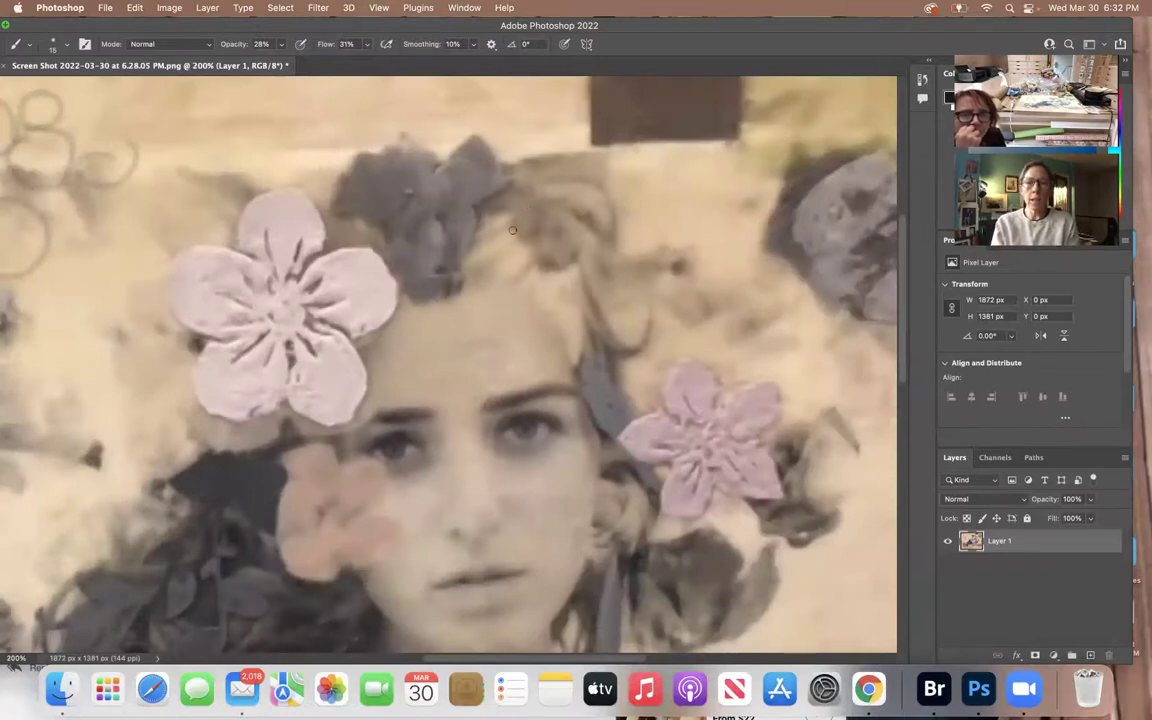
Step: Paint thin petal outlines radiating from the faded flower above the forehead, and circle its centre with several rings
left_click_drag(589, 230, 450, 198)
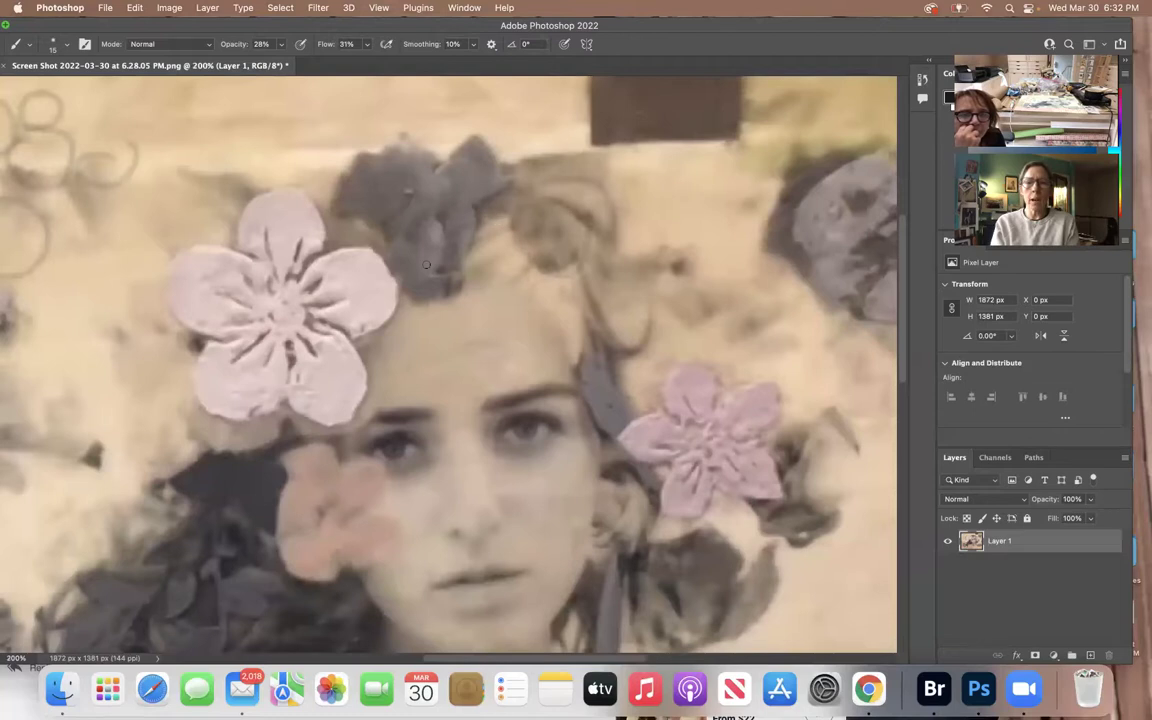
mouse_move(510, 231)
left_mouse_down()
mouse_move(440, 225)
mouse_move(390, 295)
mouse_move(465, 225)
mouse_move(529, 263)
mouse_move(445, 305)
mouse_move(485, 258)
mouse_move(542, 301)
mouse_move(562, 278)
mouse_move(496, 248)
mouse_move(528, 326)
left_mouse_up()
left_click_drag(538, 276, 582, 258)
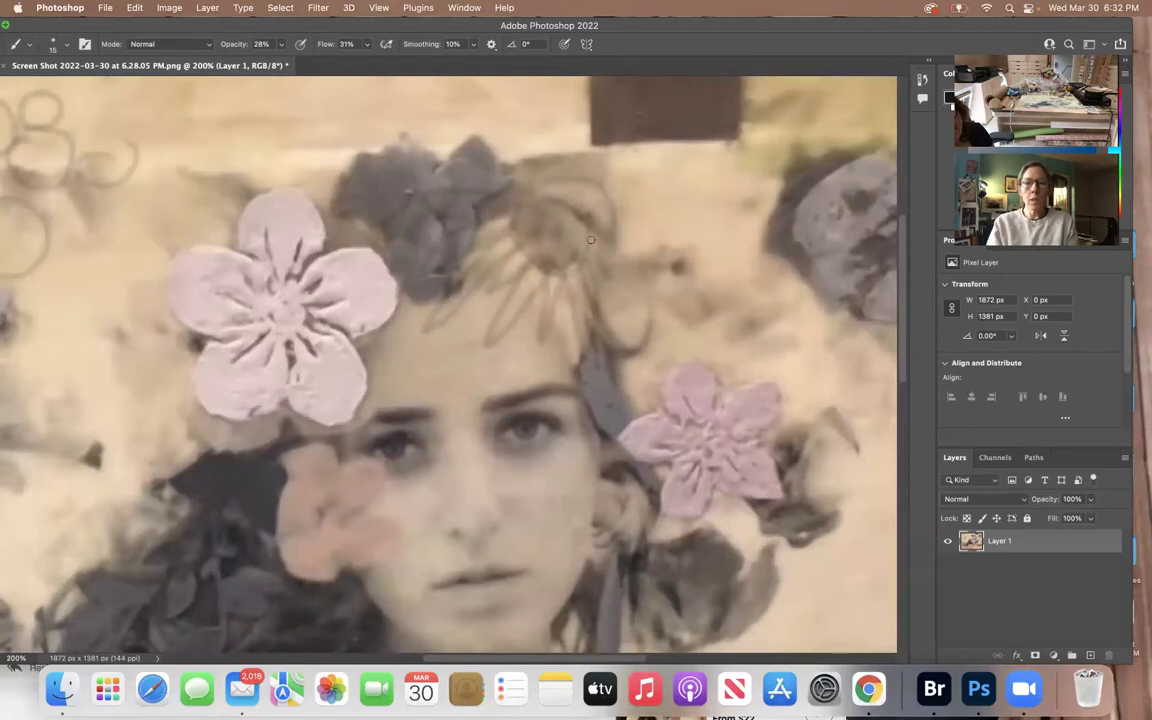
mouse_move(657, 286)
left_mouse_down()
mouse_move(603, 257)
mouse_move(610, 281)
mouse_move(595, 256)
mouse_move(622, 310)
mouse_move(605, 301)
mouse_move(578, 255)
left_mouse_up()
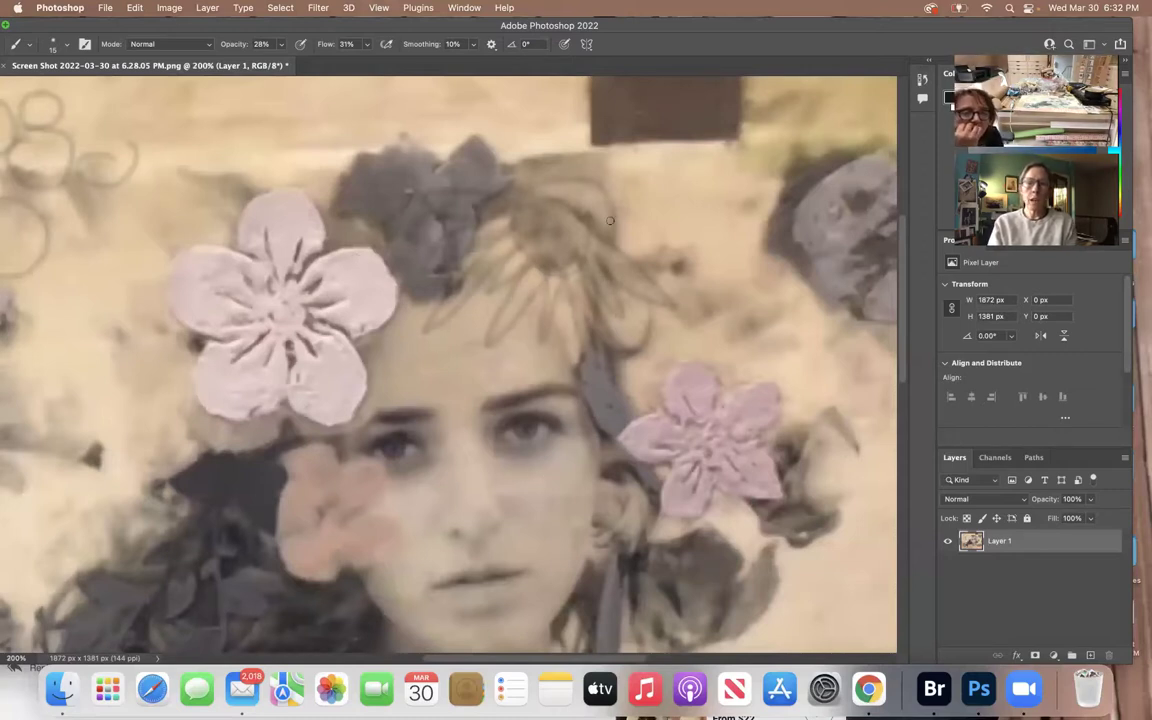
mouse_move(514, 237)
left_mouse_down()
mouse_move(556, 262)
mouse_move(622, 222)
mouse_move(555, 193)
mouse_move(504, 247)
mouse_move(584, 231)
mouse_move(558, 239)
mouse_move(544, 208)
mouse_move(555, 237)
left_mouse_up()
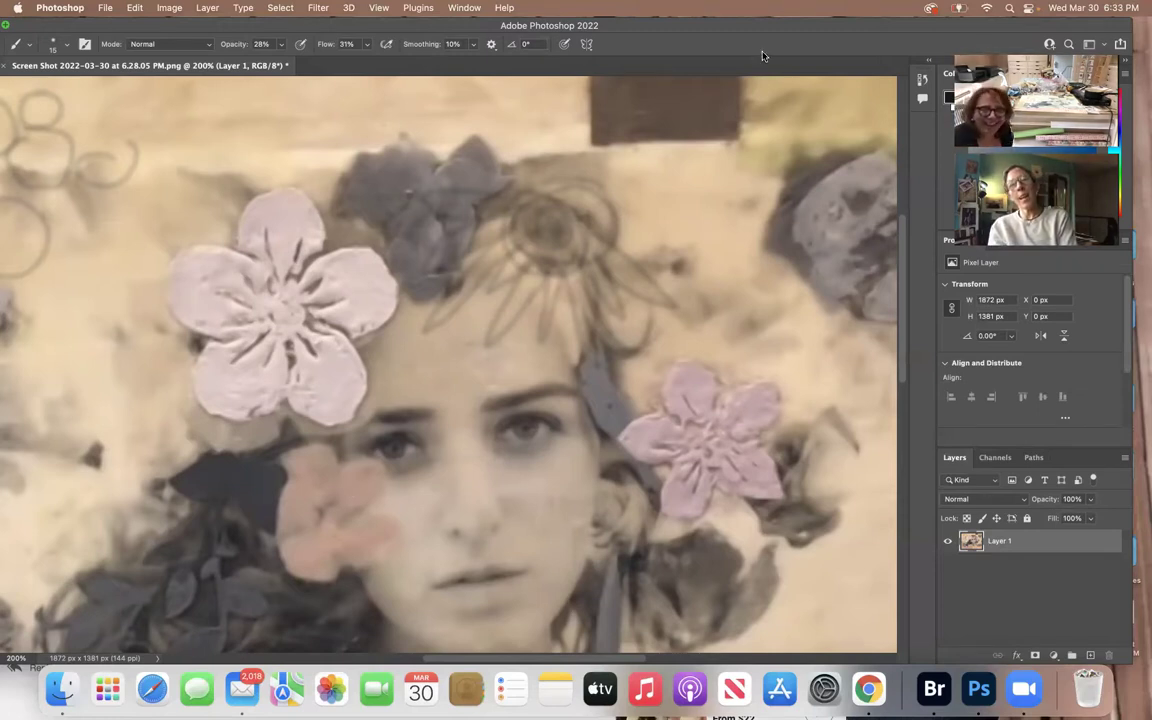
Step: Shift the application window aside, view the whole collage, and inspect the necklace and dotted band at 400% zoom
left_click_drag(960, 29, 927, 14)
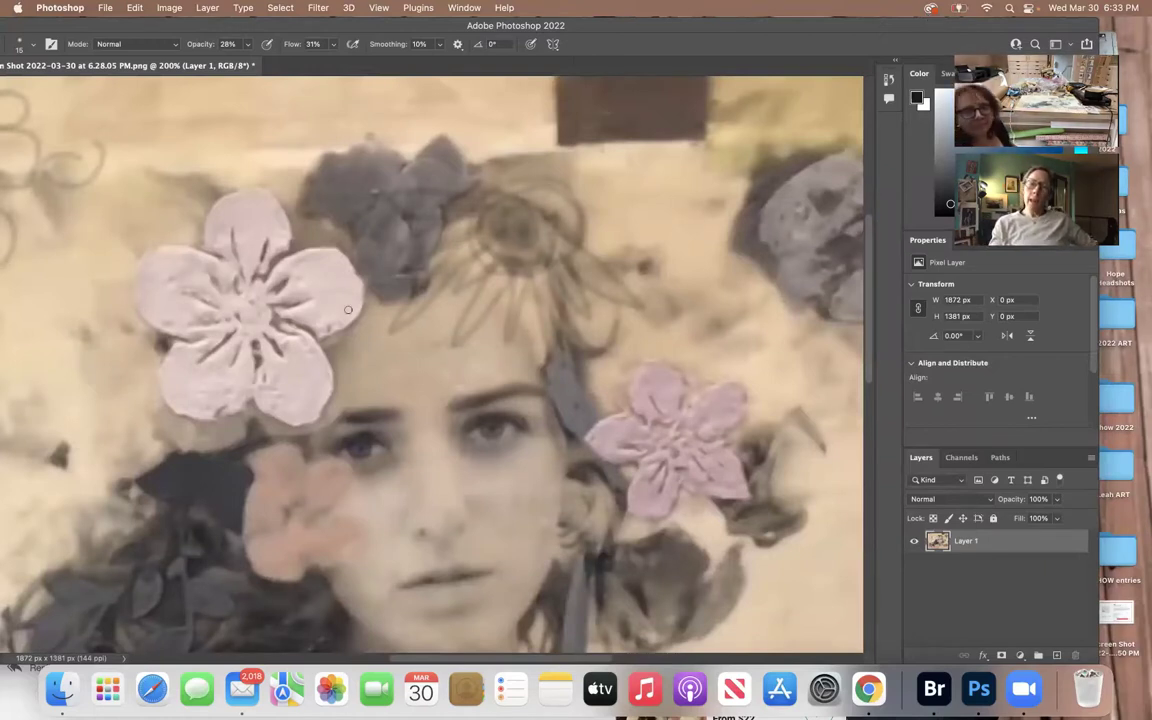
key("super+minus")
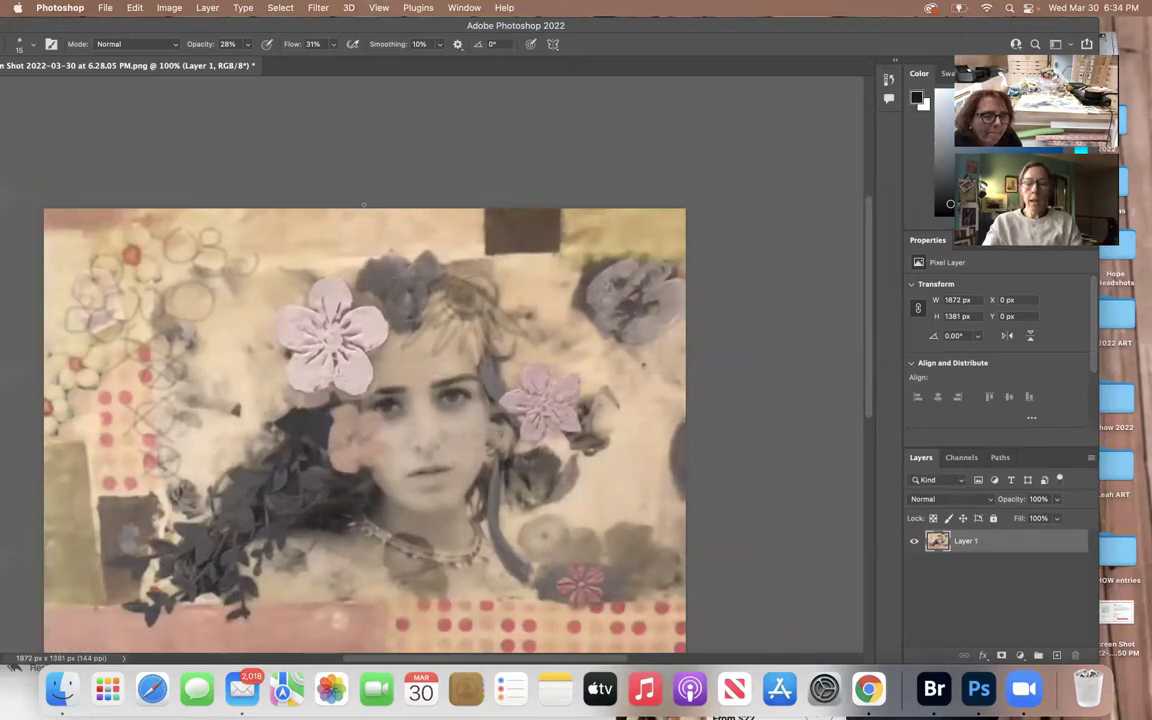
key("super+equal")
key("super+equal")
key("super+equal")
scroll(287, 371, "down", 10)
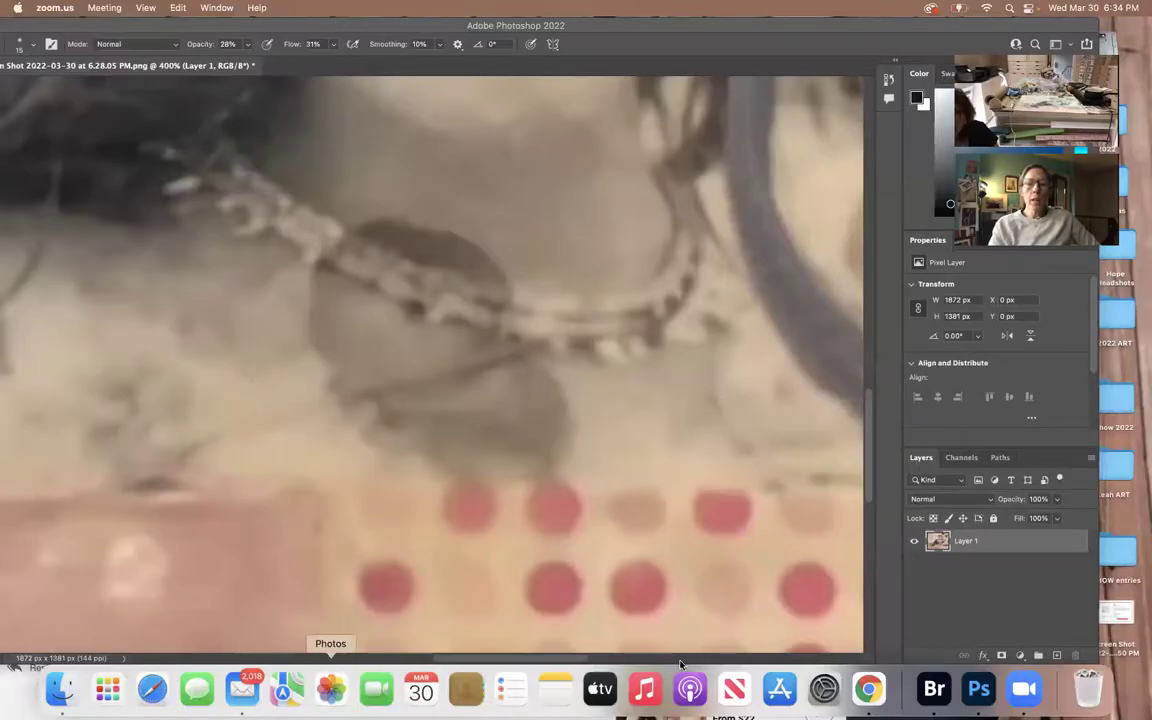
Step: Switch to Chrome, close the open mail tab and AOL window, and open a new browser window
left_click(868, 688)
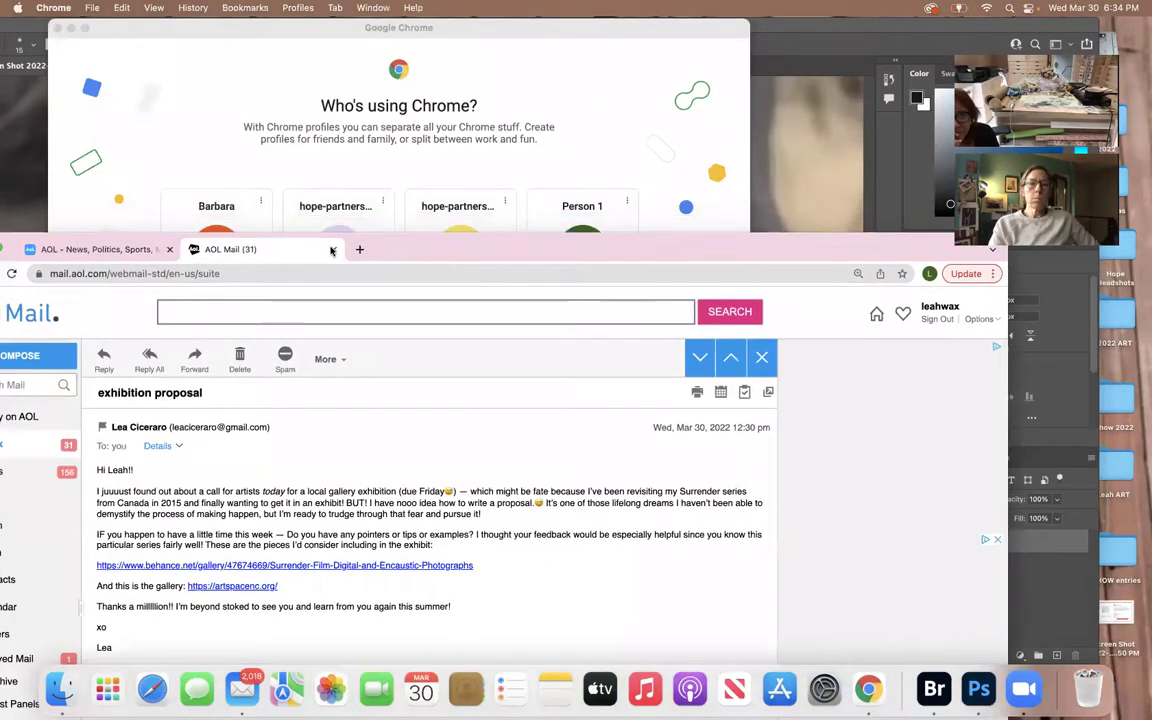
key("super+w")
left_click_drag(387, 253, 547, 190)
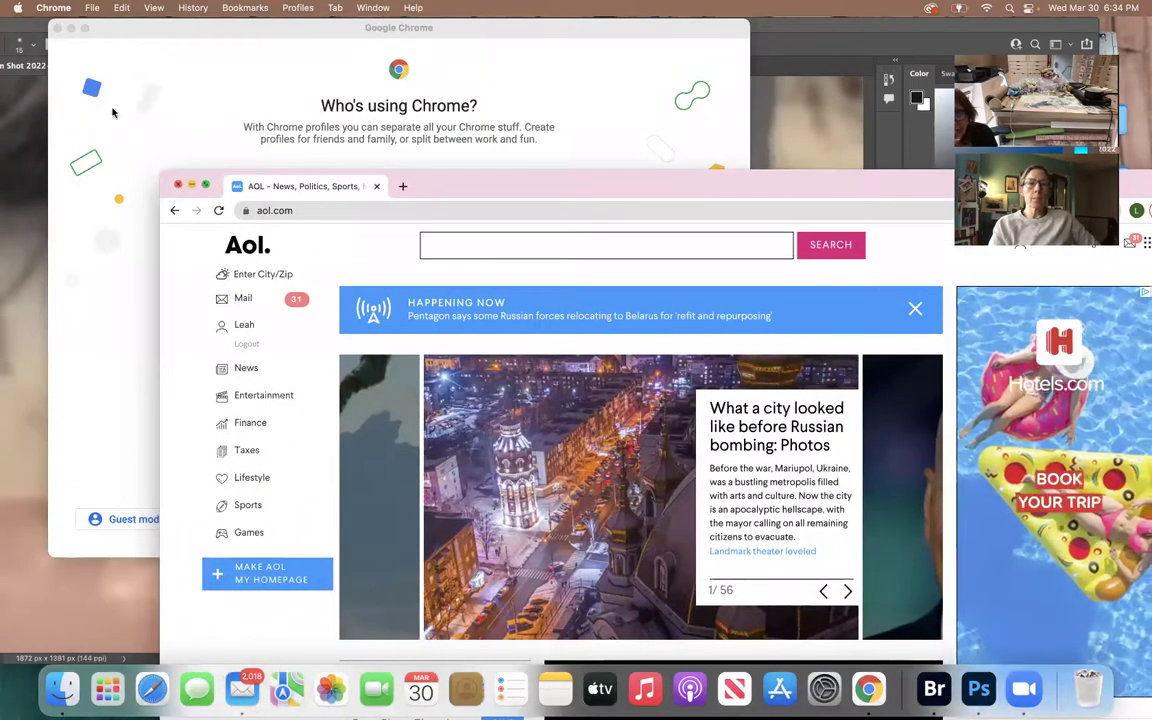
left_click(178, 185)
left_click(91, 7)
left_click(102, 42)
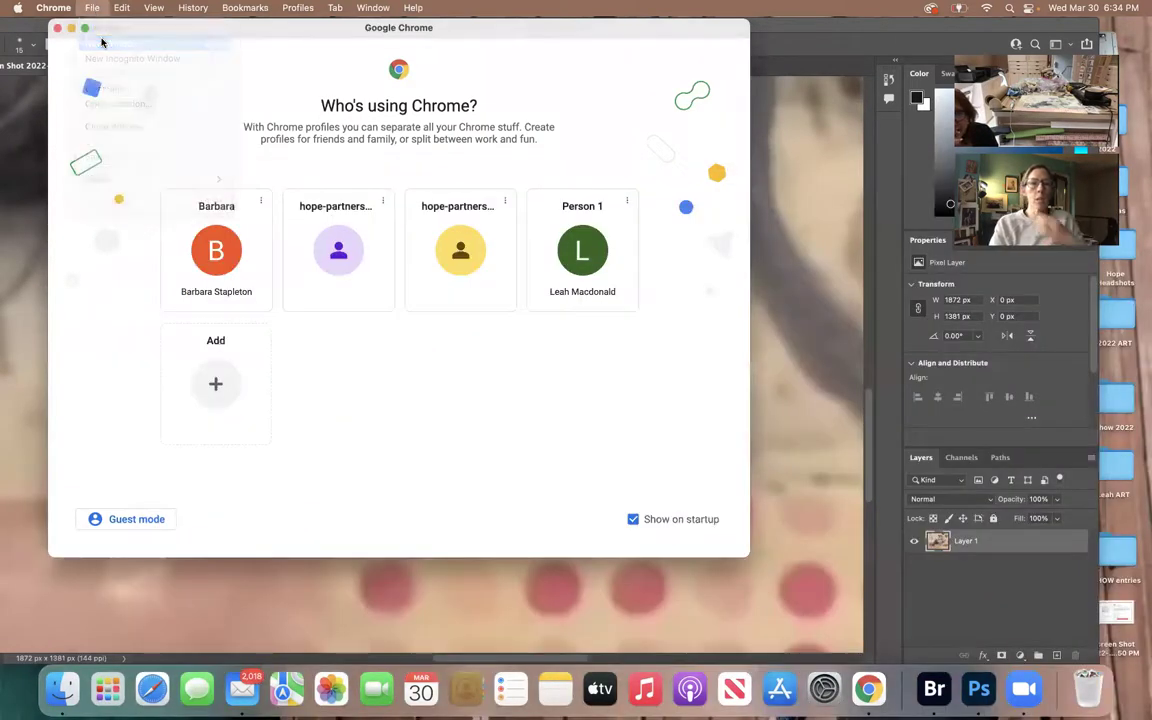
Step: Search Google for "pansies" and show the image results
type("pansies")
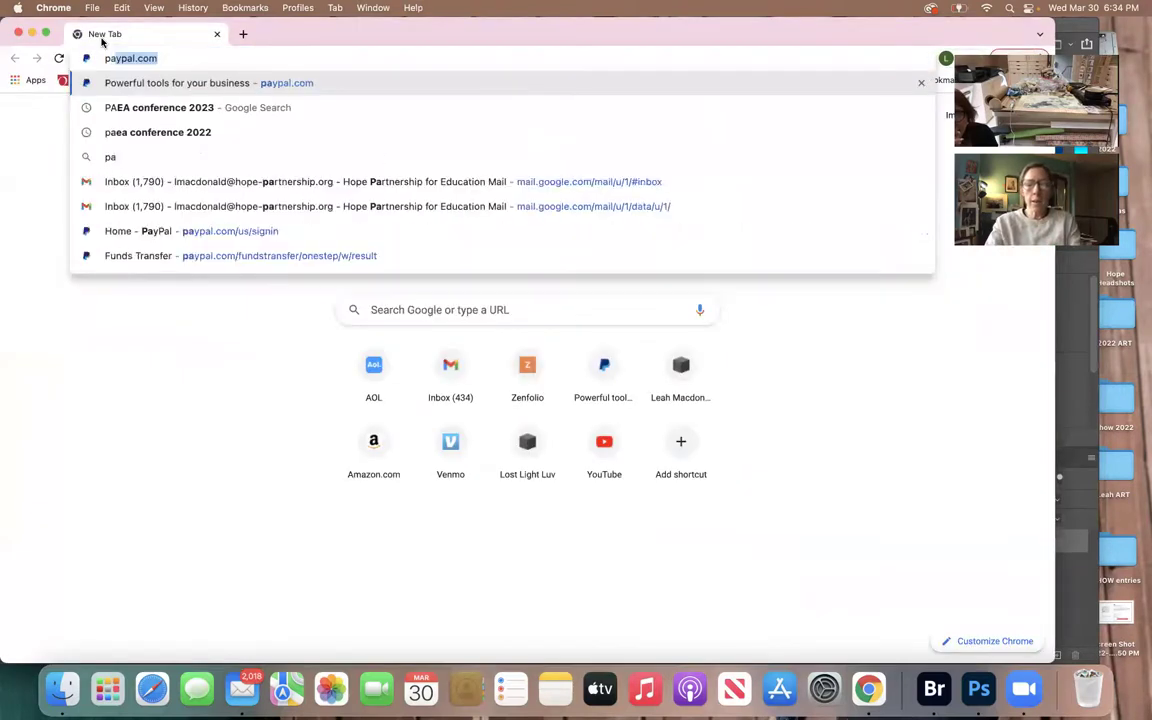
key("Return")
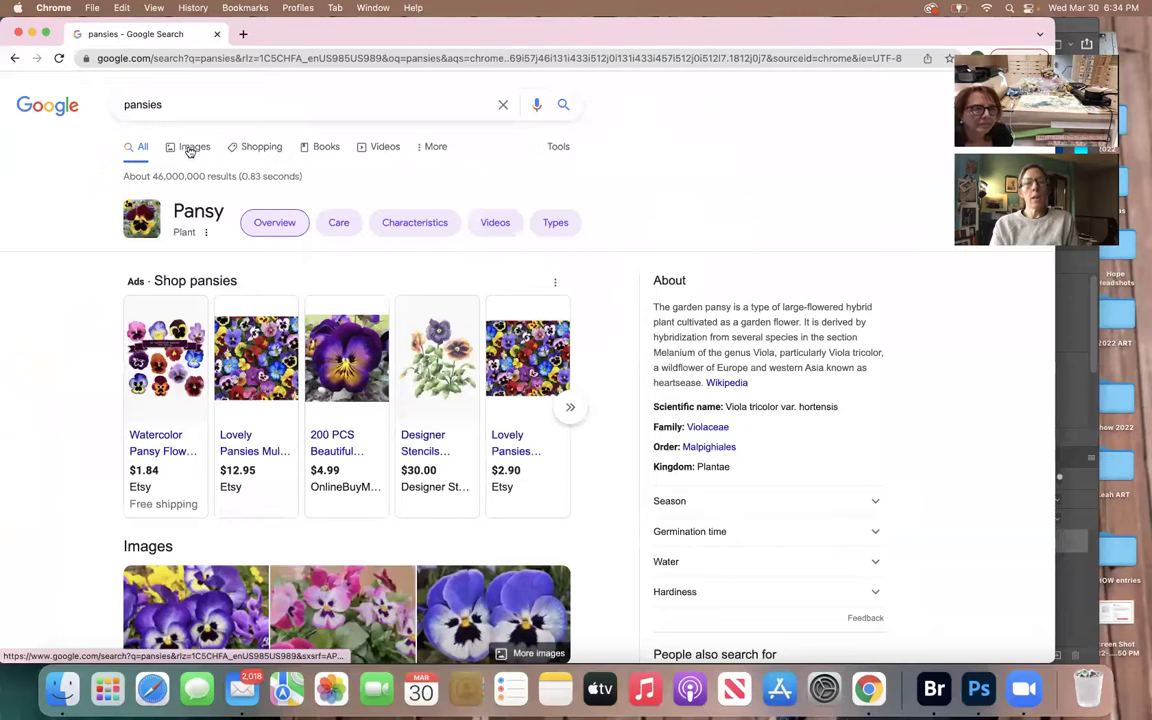
left_click(190, 149)
Step: Browse the pansy image results and open the preview of the Spring Matrix Pink Shades Pansy picture
mouse_move(238, 355)
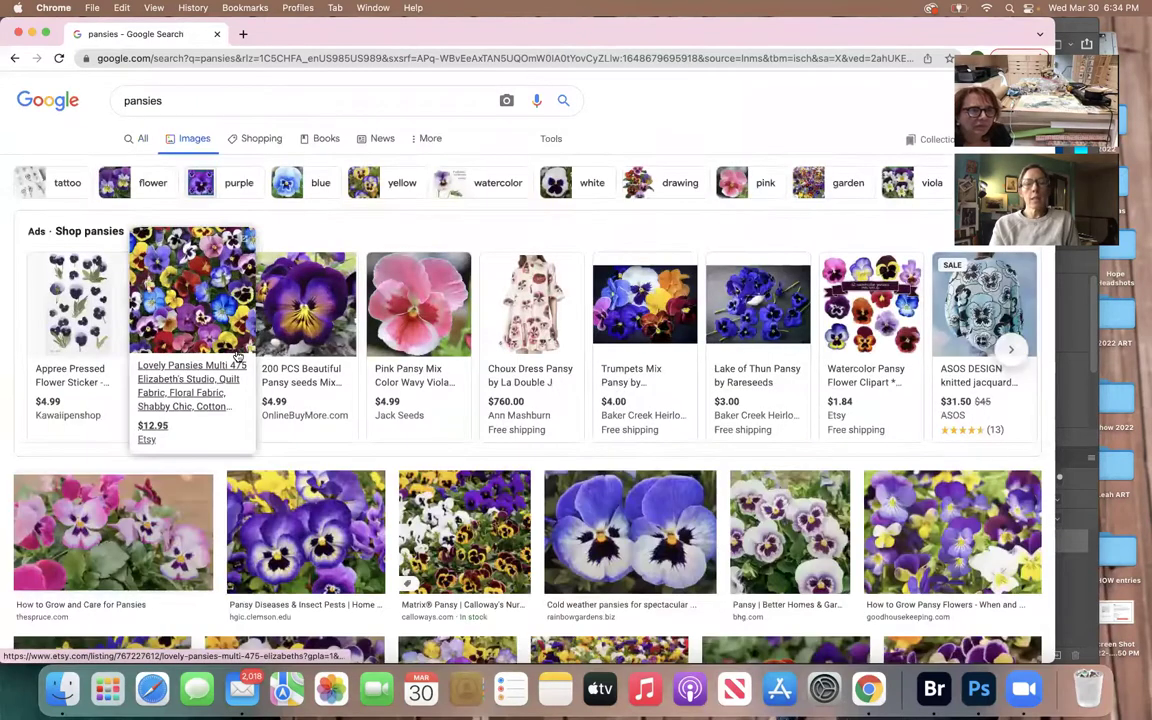
scroll(238, 356, "down", 2)
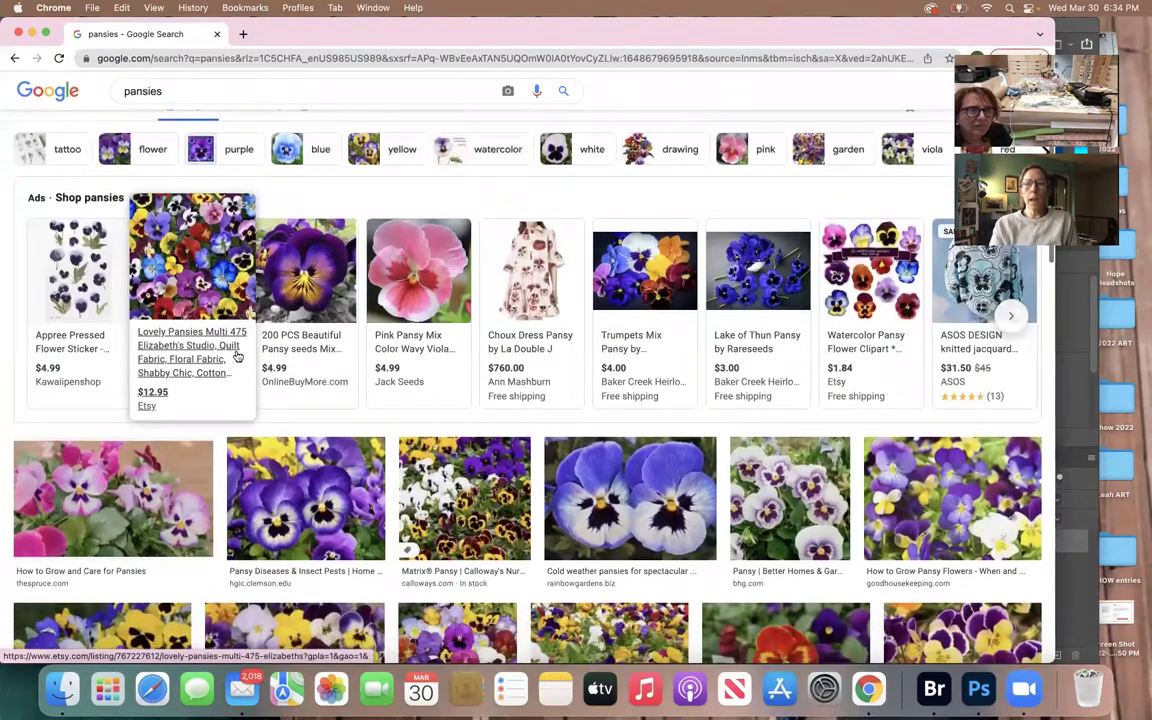
scroll(238, 355, "down", 5)
scroll(238, 356, "down", 1)
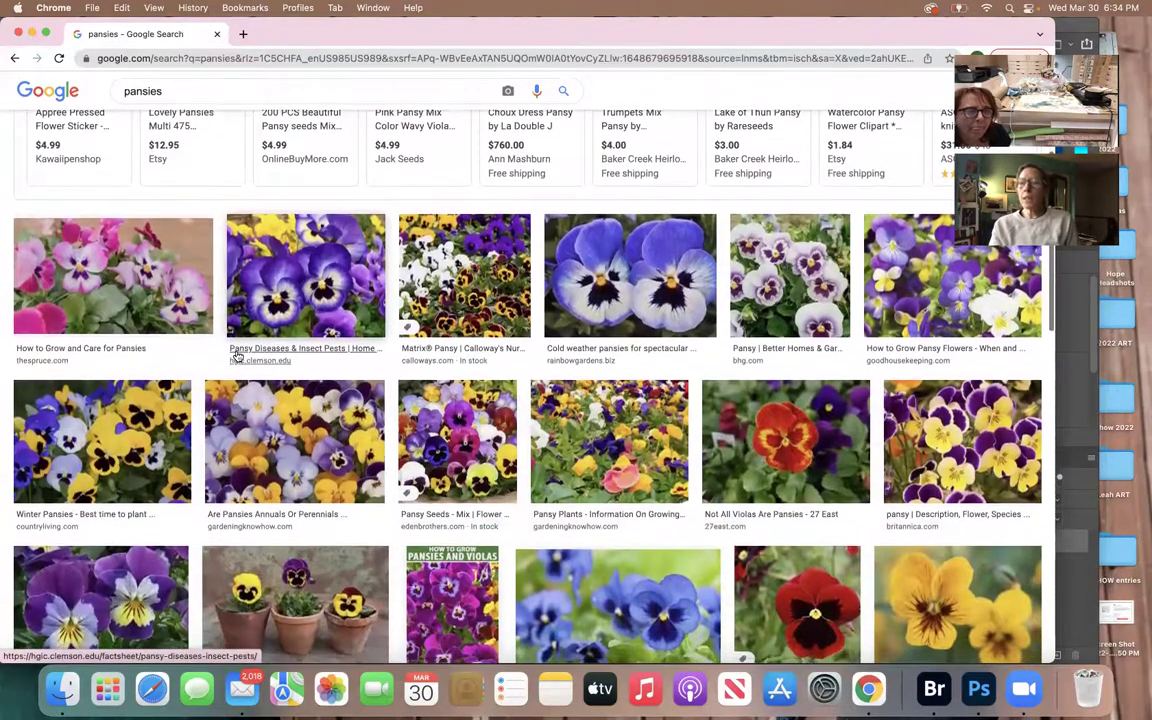
scroll(238, 355, "down", 1)
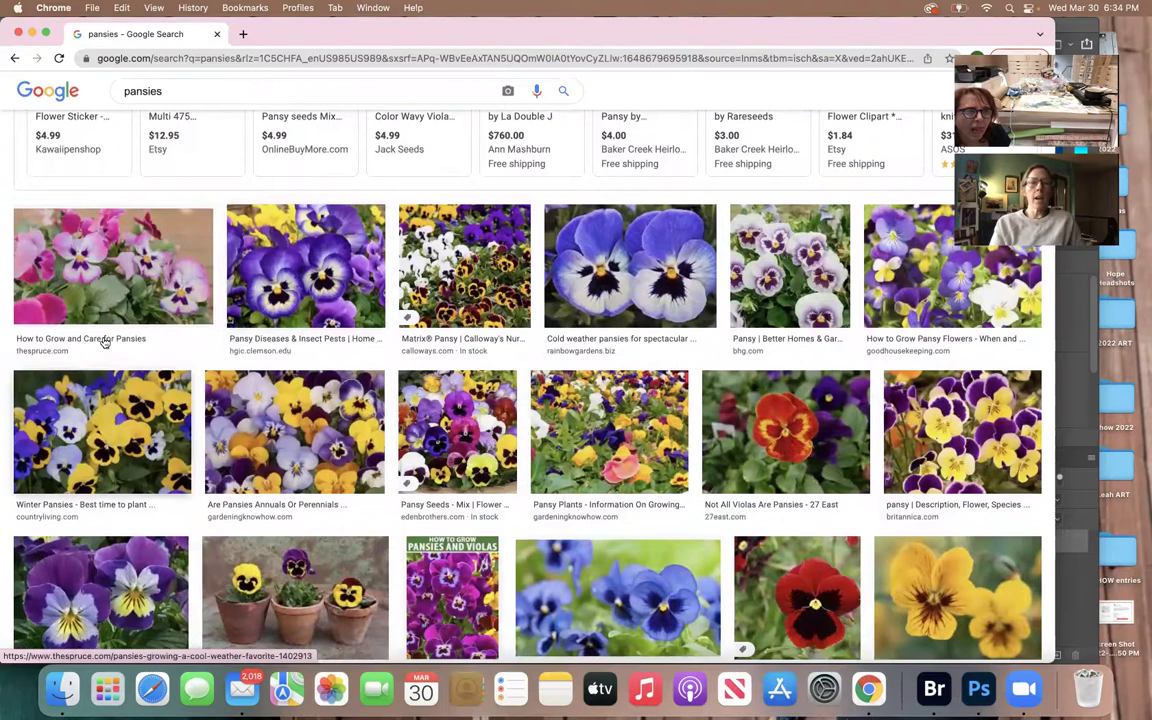
scroll(226, 309, "down", 3)
scroll(226, 309, "down", 5)
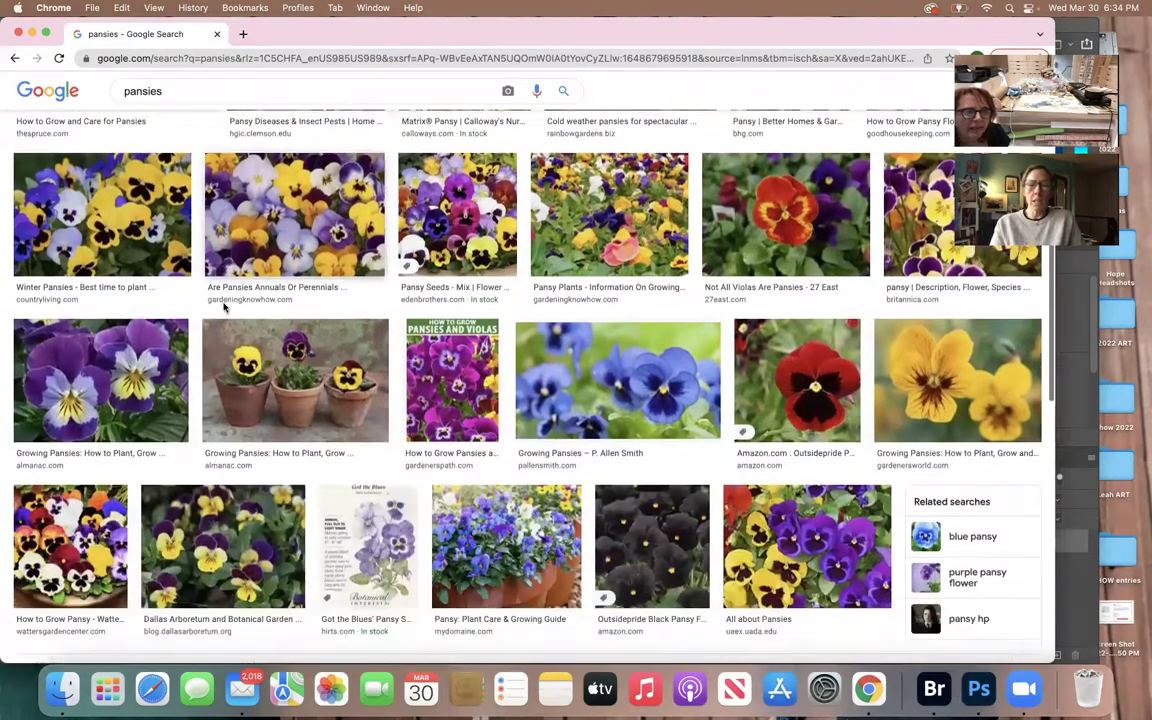
scroll(224, 309, "down", 5)
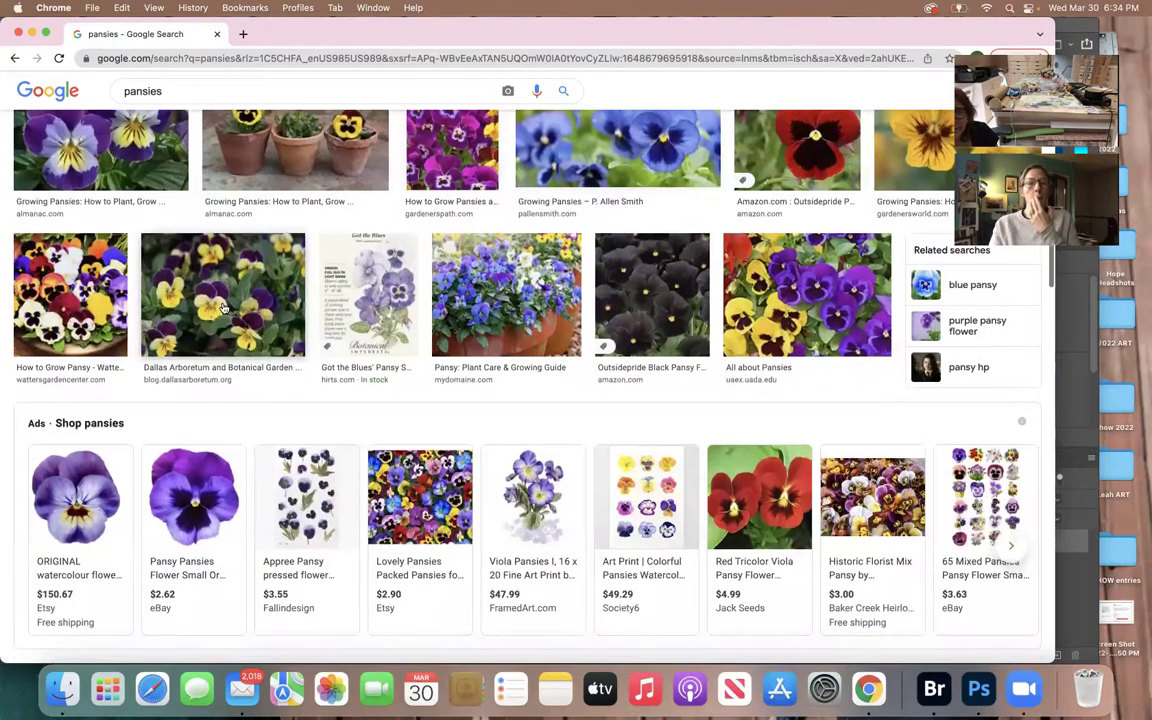
scroll(222, 309, "down", 5)
scroll(225, 309, "down", 5)
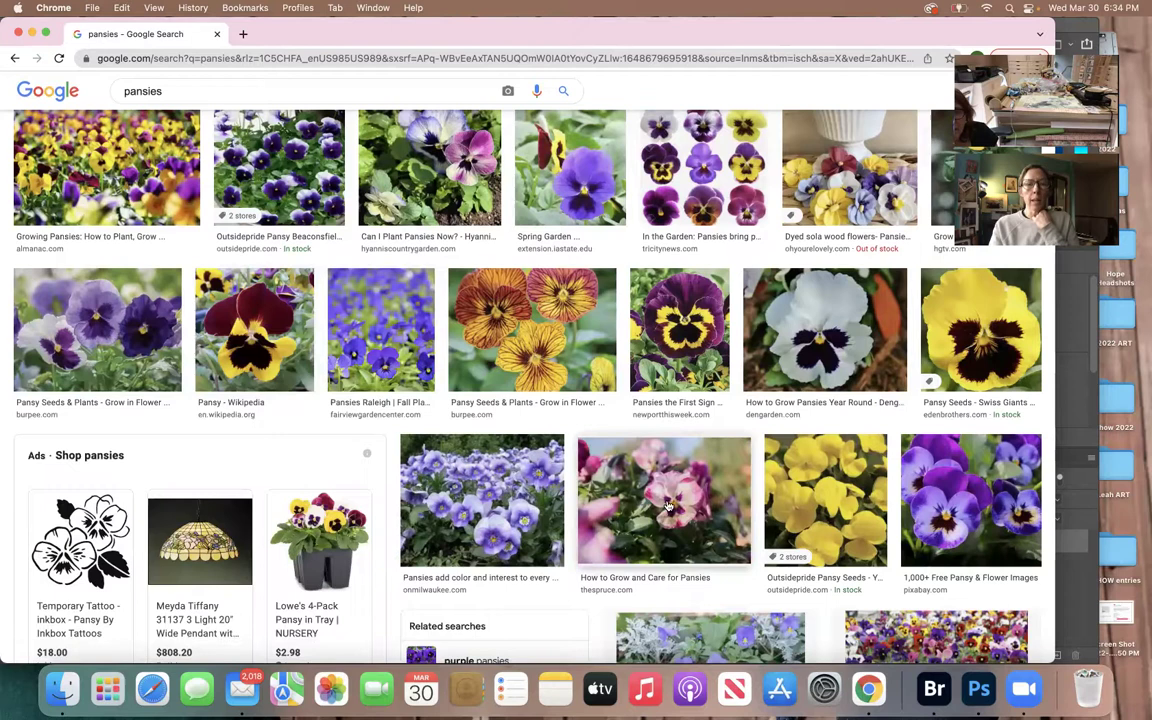
scroll(680, 510, "down", 5)
scroll(668, 505, "down", 5)
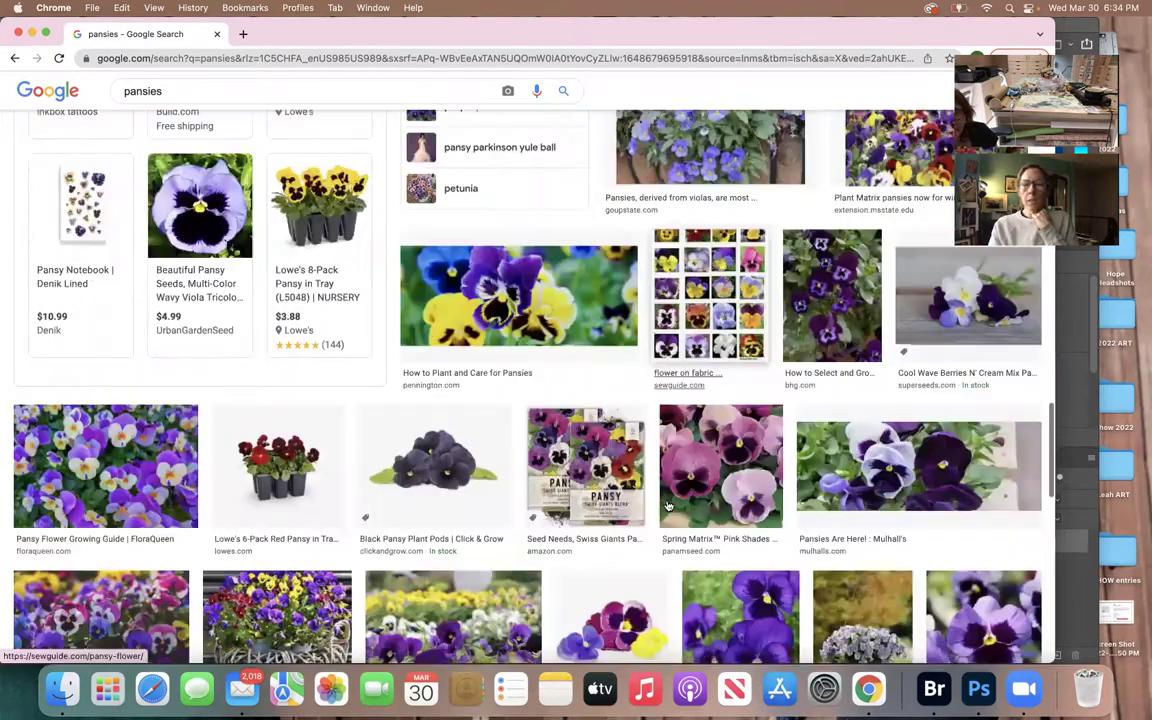
left_click(730, 436)
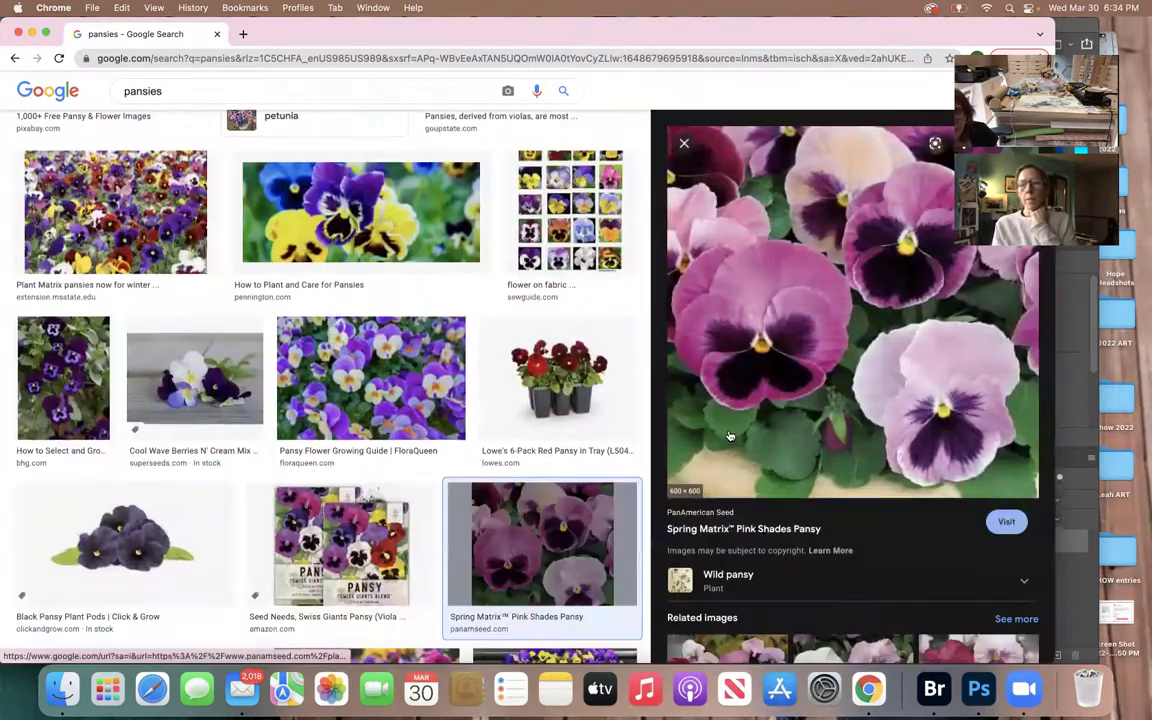
Step: Reposition the browser window around the pansy preview and open the Pansy Delta Pink Shades picture from the related images
left_click_drag(704, 35, 445, 131)
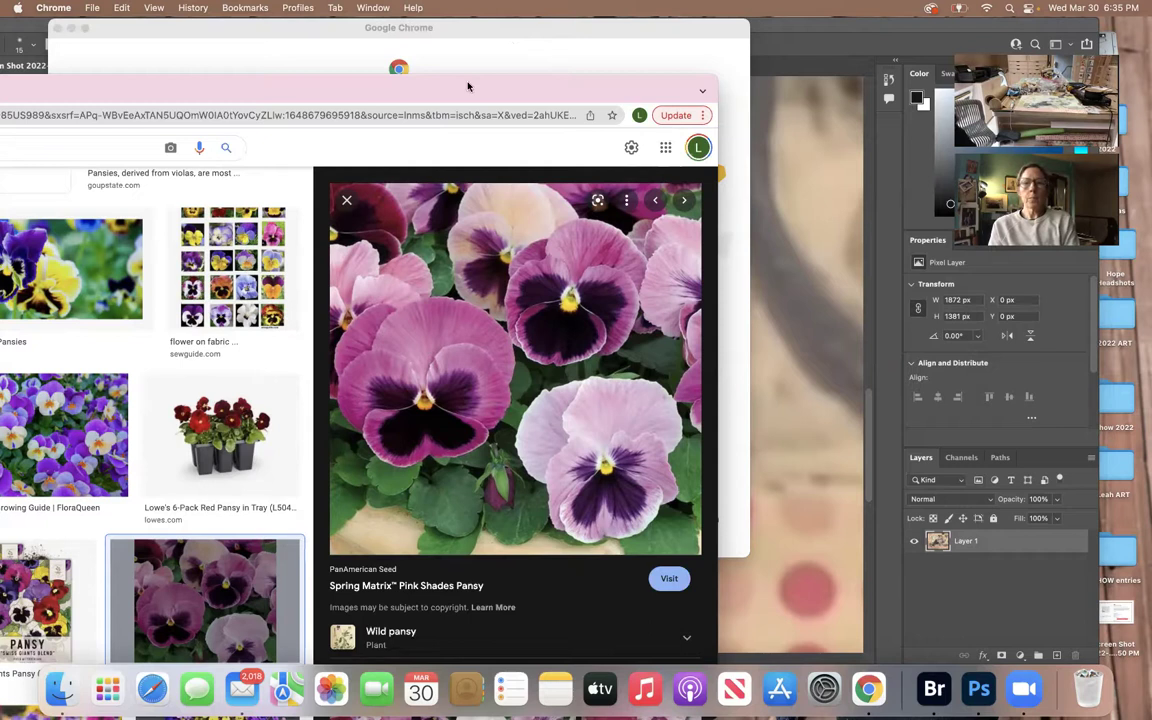
left_click_drag(467, 86, 590, 61)
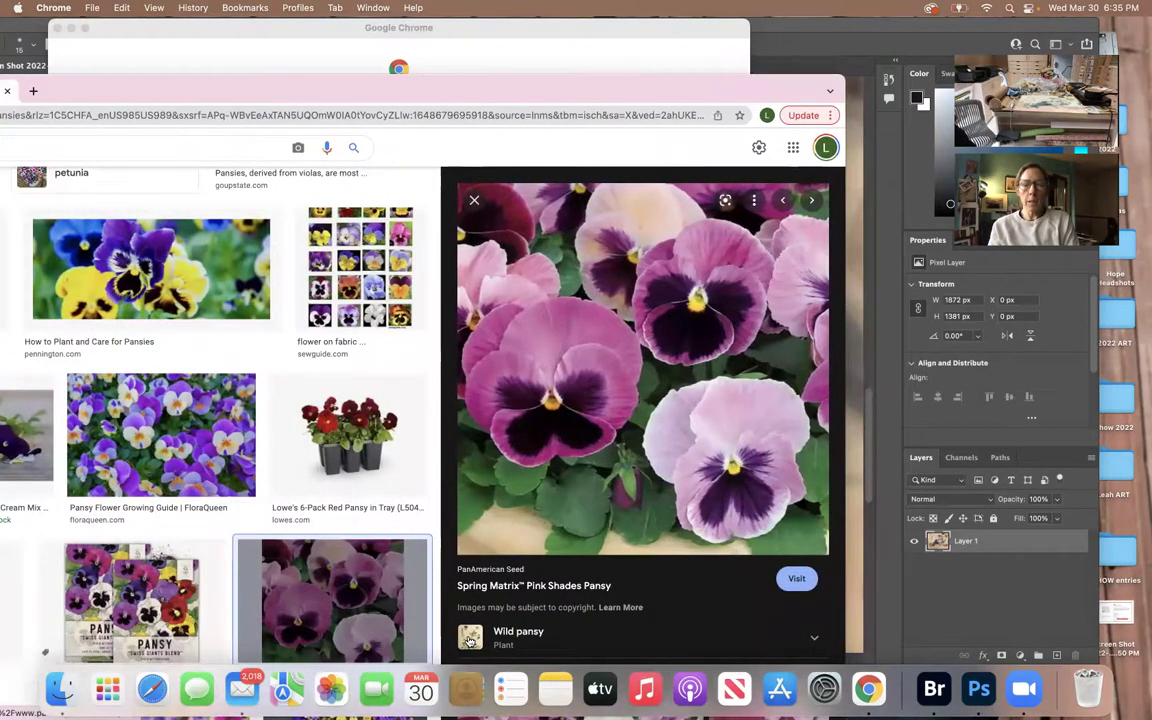
left_click(468, 638)
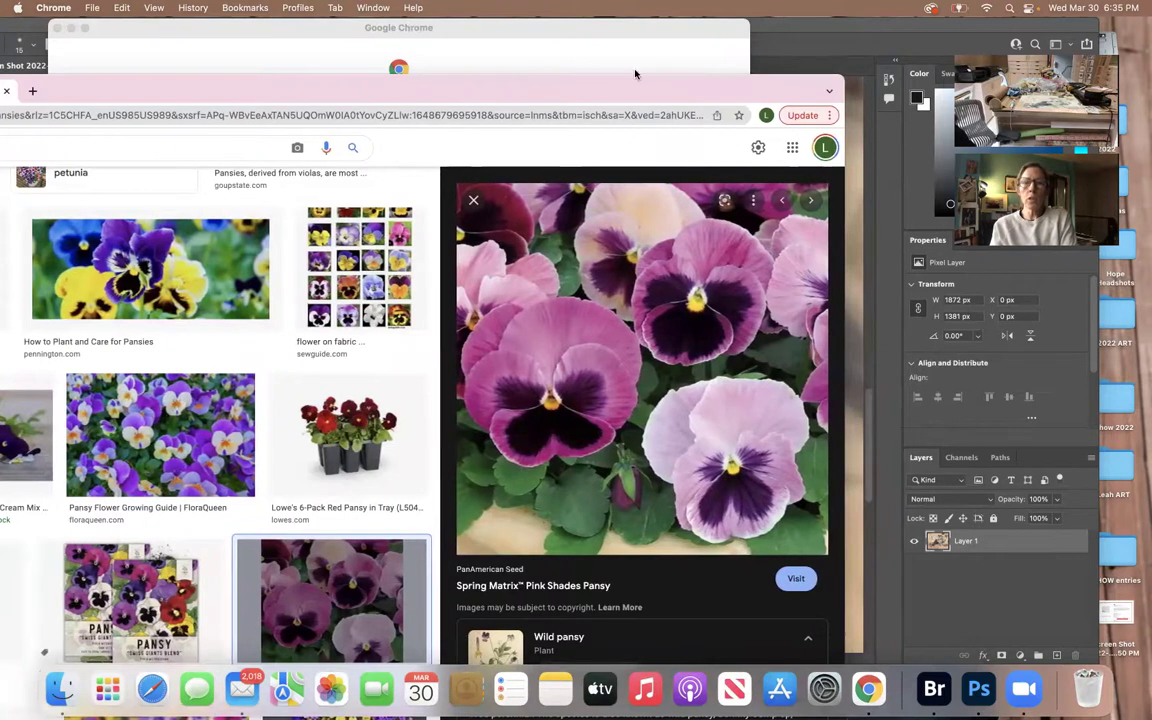
left_click_drag(627, 92, 693, 35)
left_click(581, 575)
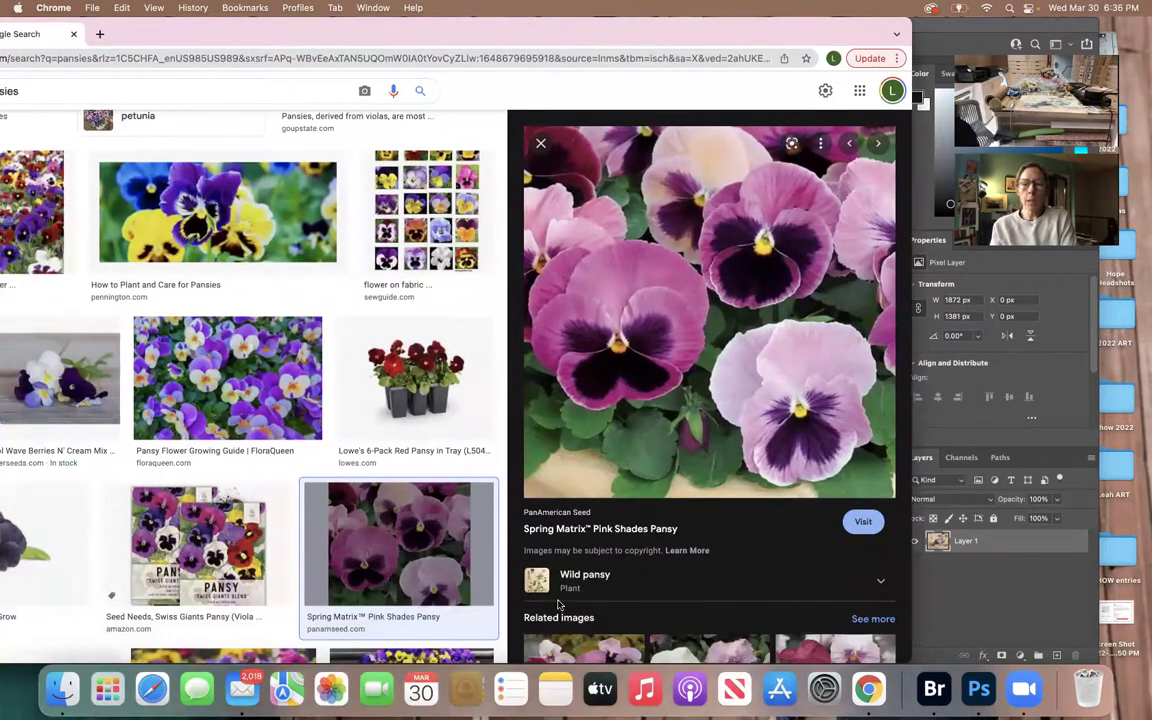
scroll(581, 573, "down", 6)
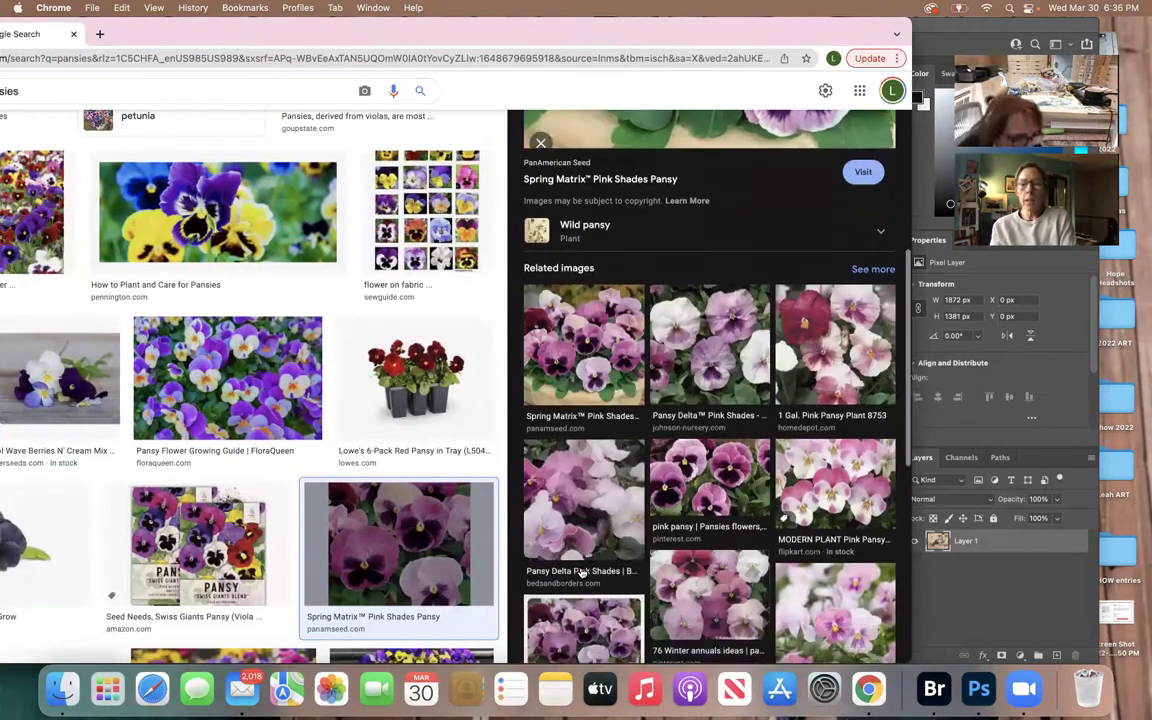
left_click(578, 487)
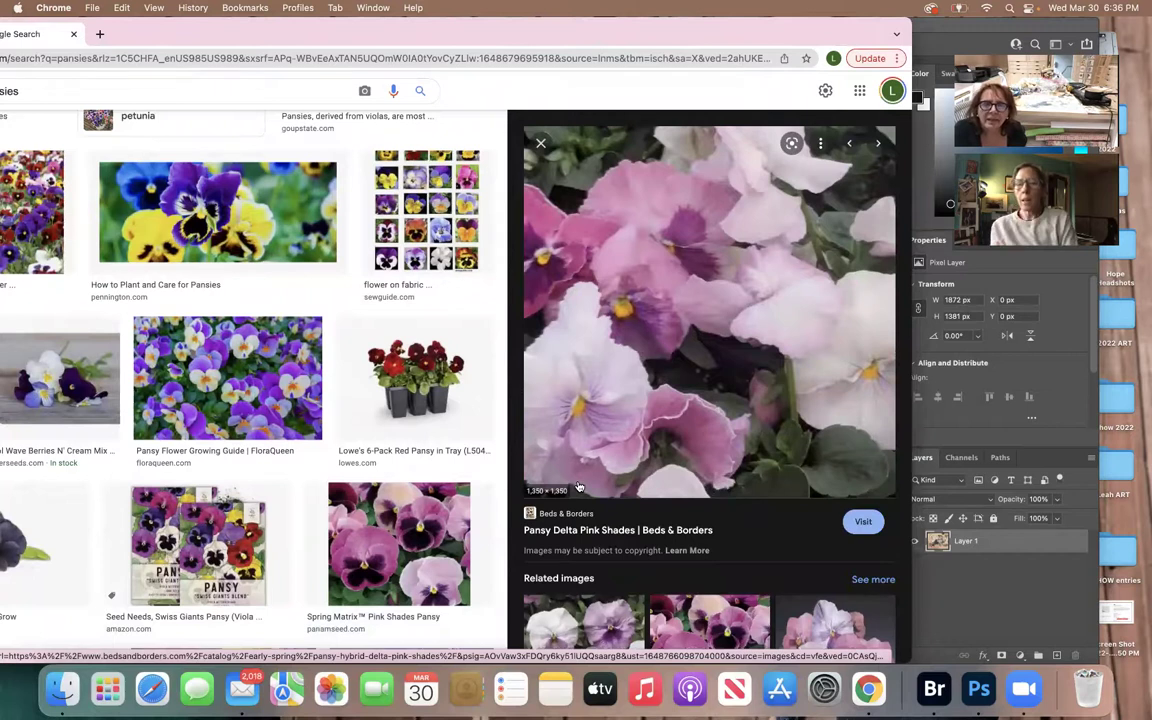
Step: Look through the related images and open the "76 Winter annuals ideas | pansies, plants, flowers" picture from Pinterest
scroll(732, 415, "down", 3)
scroll(732, 415, "down", 2)
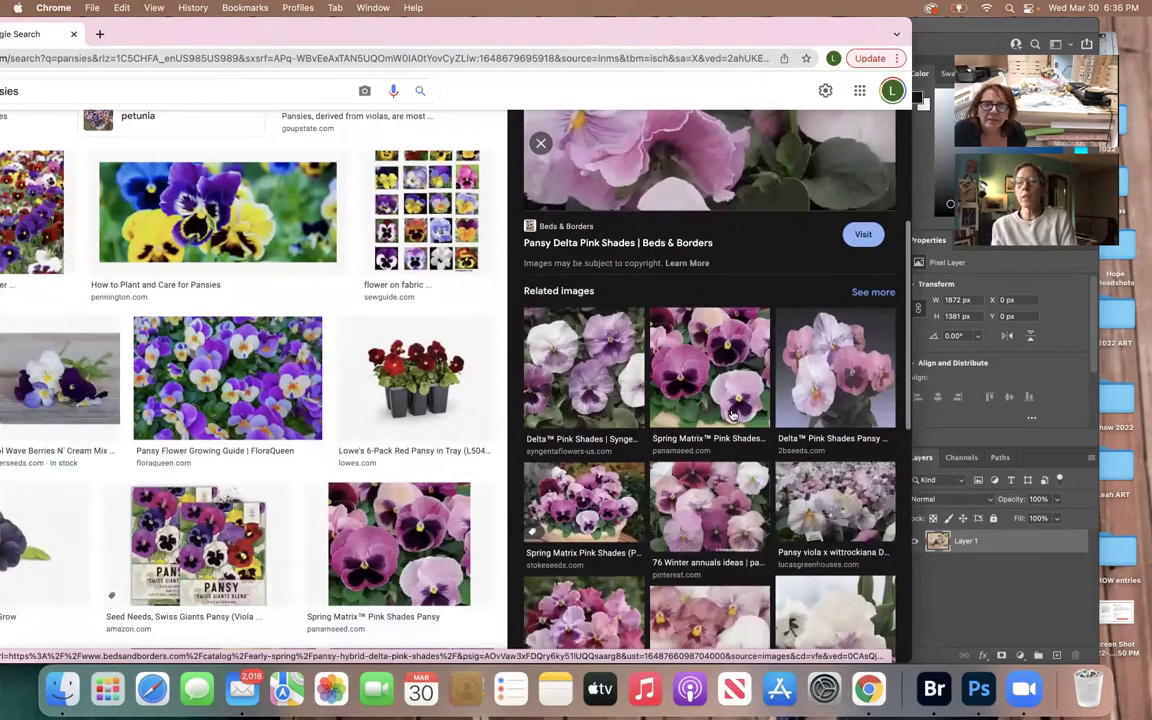
left_click(686, 509)
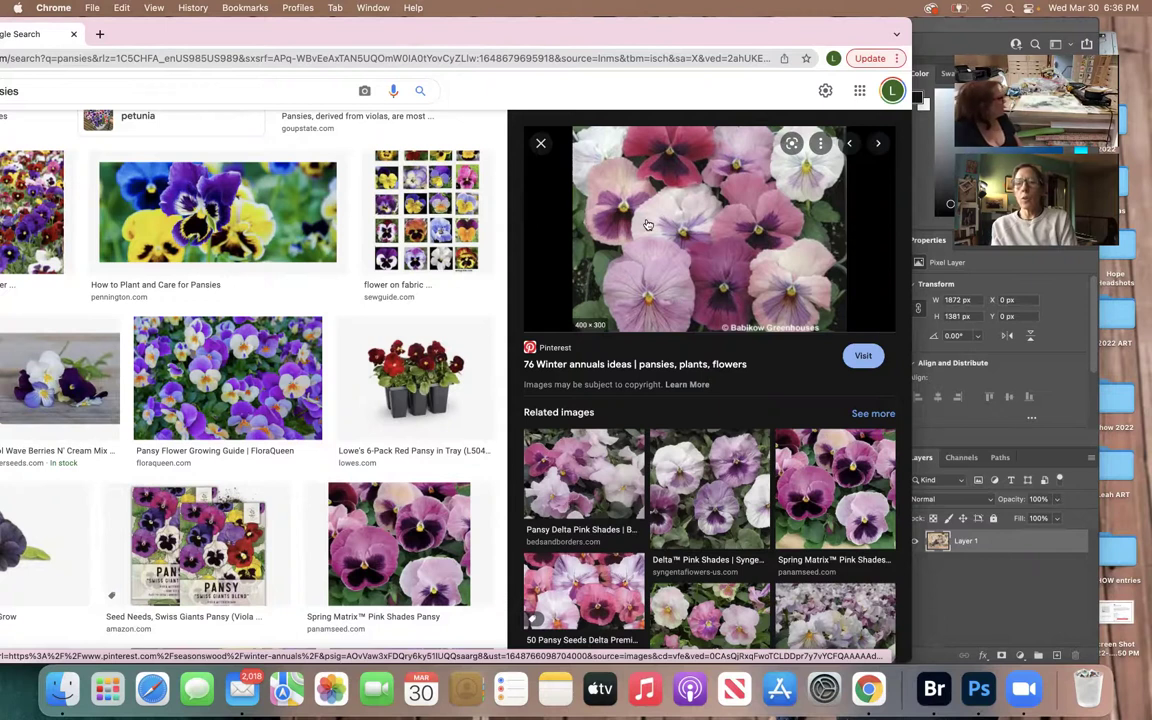
scroll(647, 225, "up", 1)
scroll(647, 225, "up", 2)
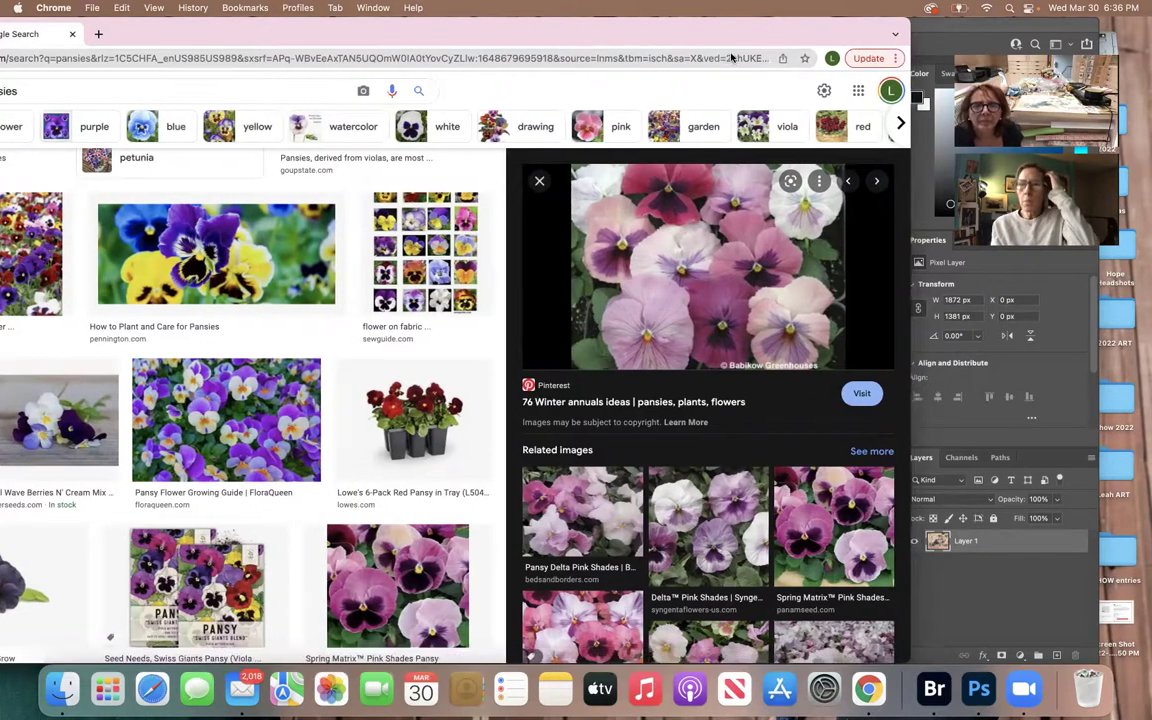
Step: Move the Chrome and Photoshop windows aside to uncover the desktop and save the previewed Pinterest pansy picture onto it
left_click_drag(763, 42, 514, 96)
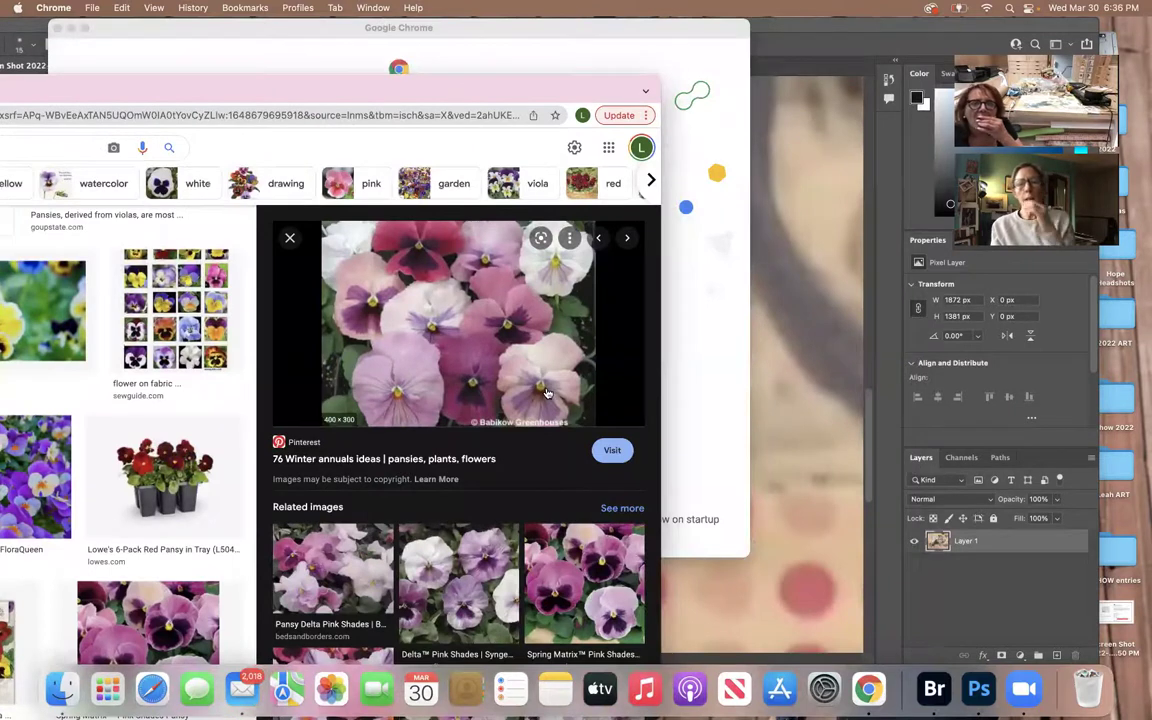
left_click(701, 44)
left_click_drag(701, 44, 292, 555)
left_click_drag(815, 25, 174, 526)
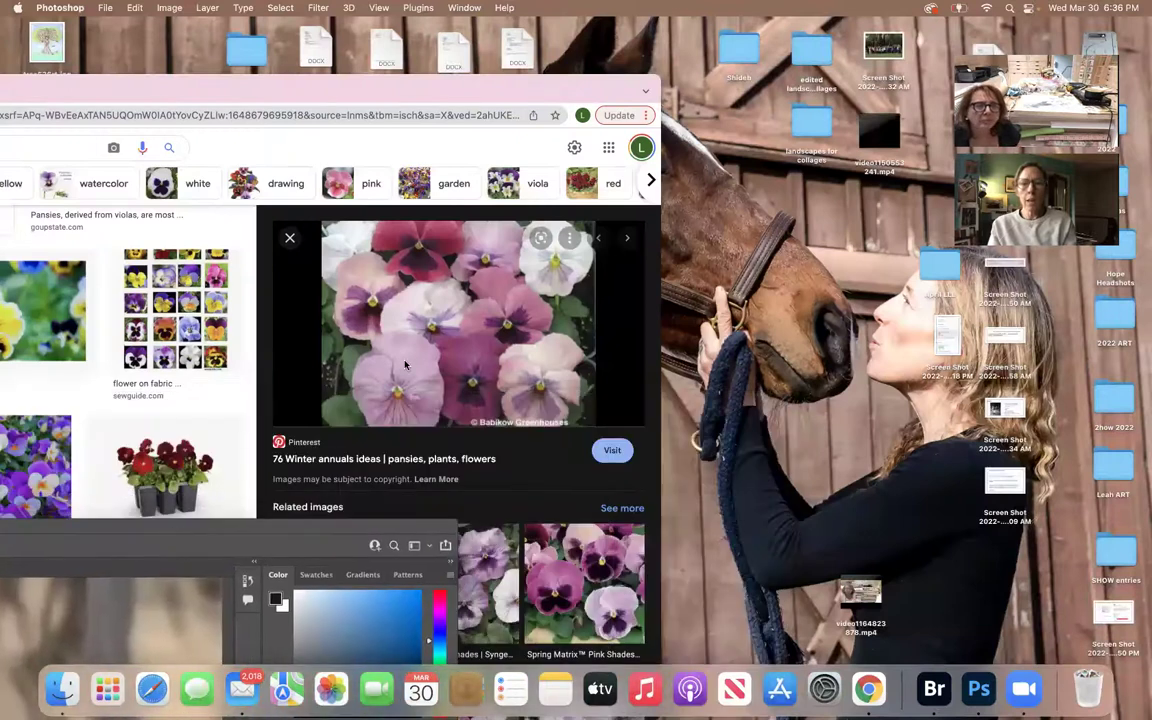
left_click(367, 330)
left_click_drag(470, 313, 836, 248)
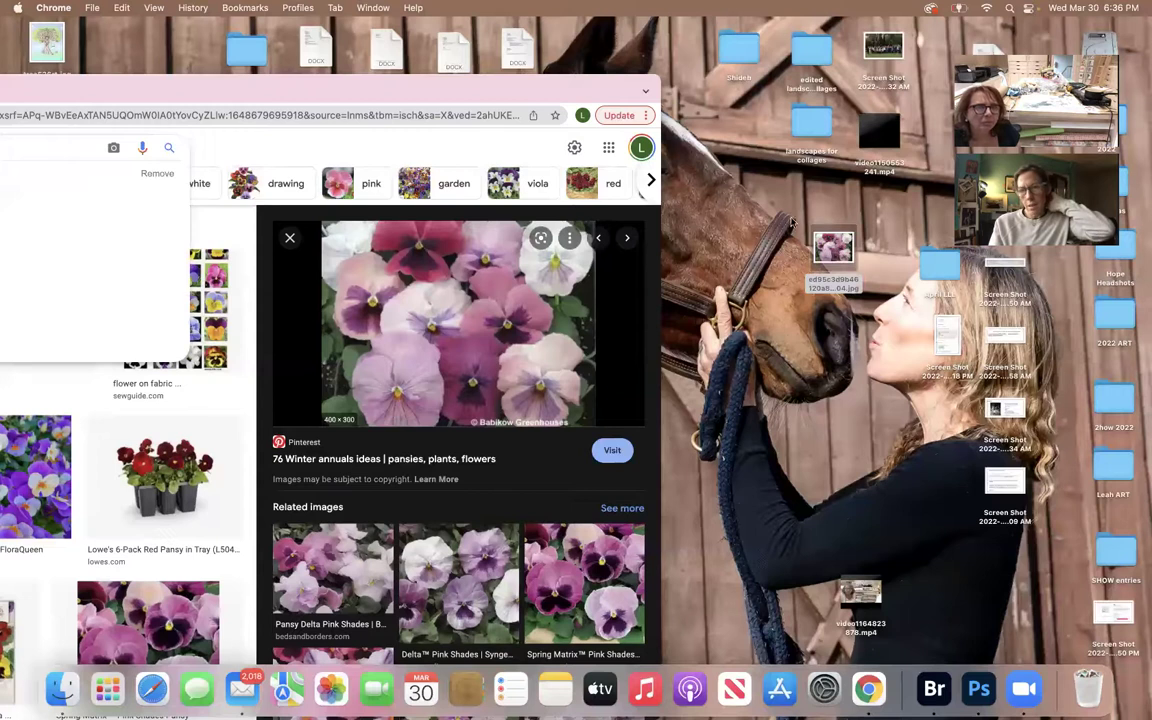
Step: Close the pansies search window and move the Photoshop window back up on the desktop
left_click_drag(357, 78, 961, 310)
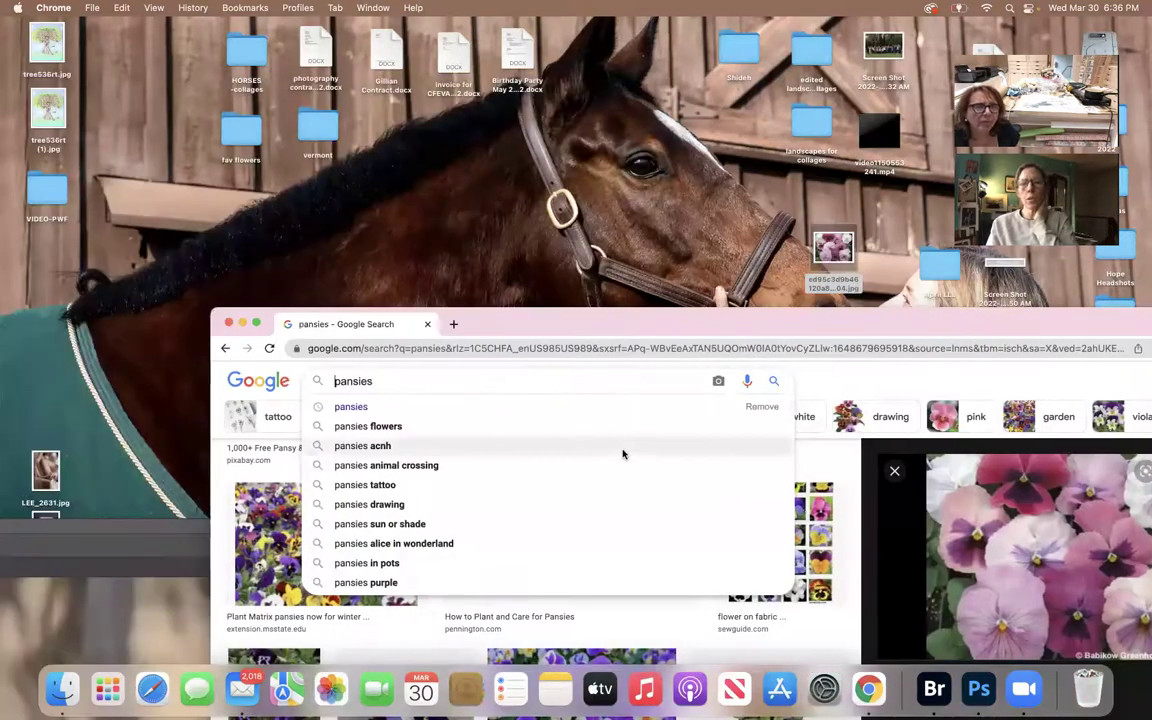
left_click(229, 324)
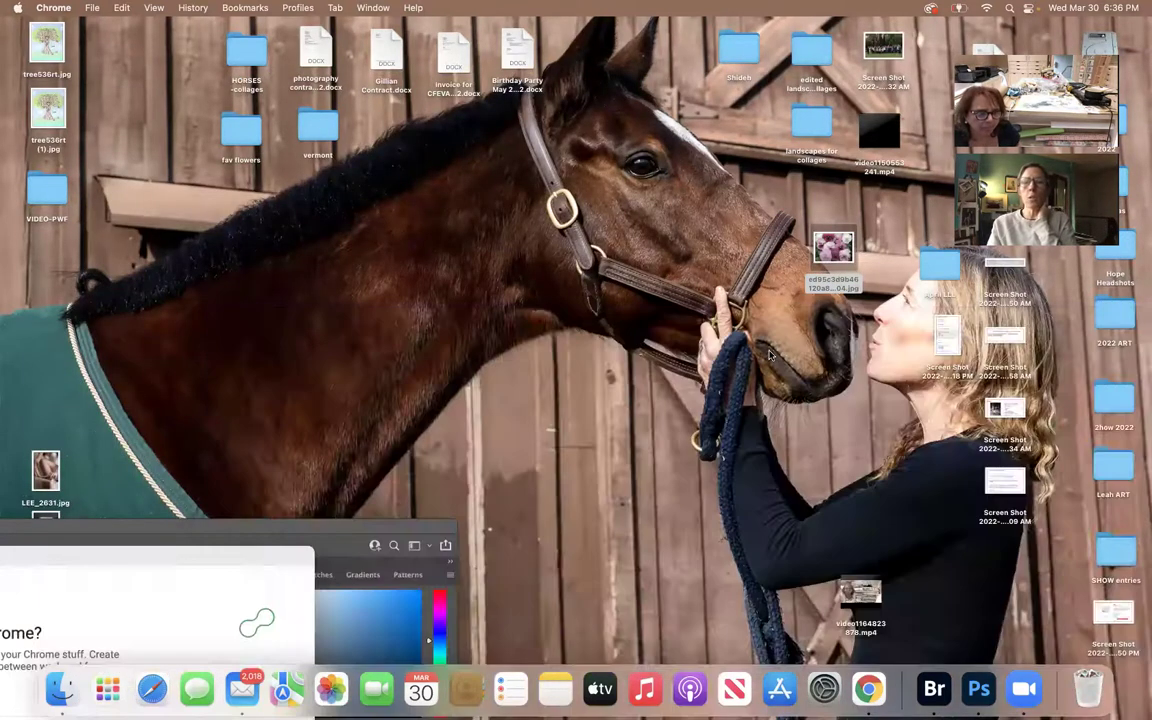
left_click(386, 530)
left_click_drag(386, 530, 496, 191)
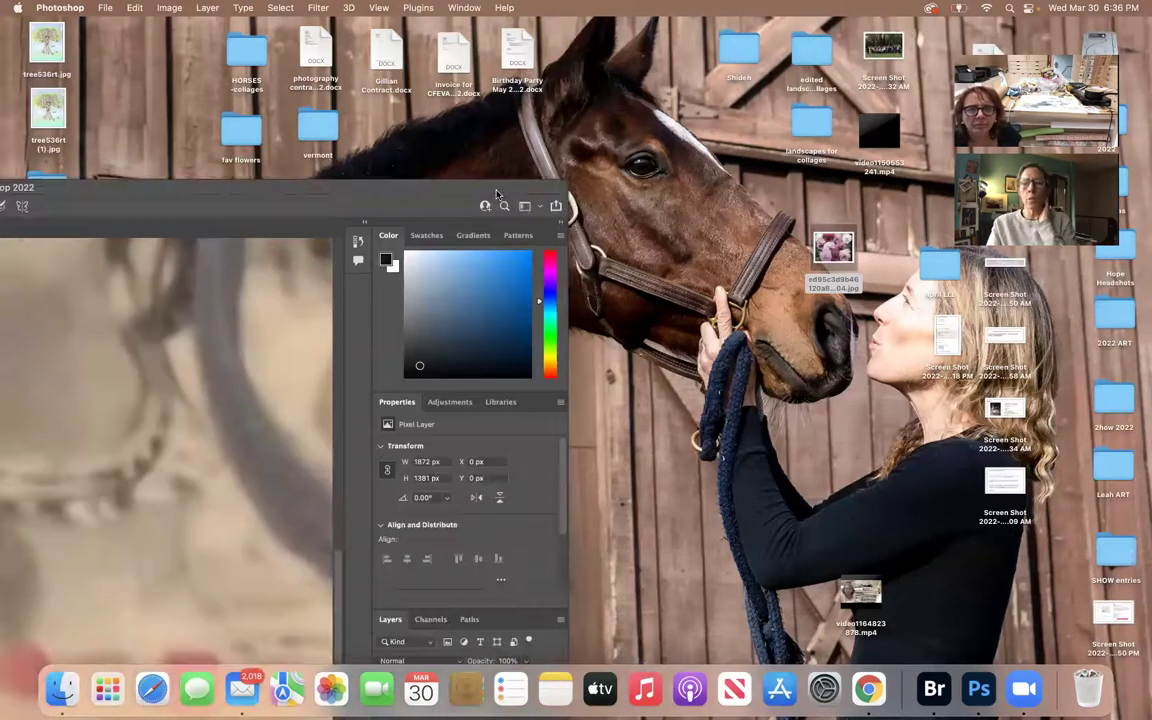
Step: Open the saved pansy JPG from the desktop in Preview and enlarge its window to nearly fill the screen
double_click(836, 248)
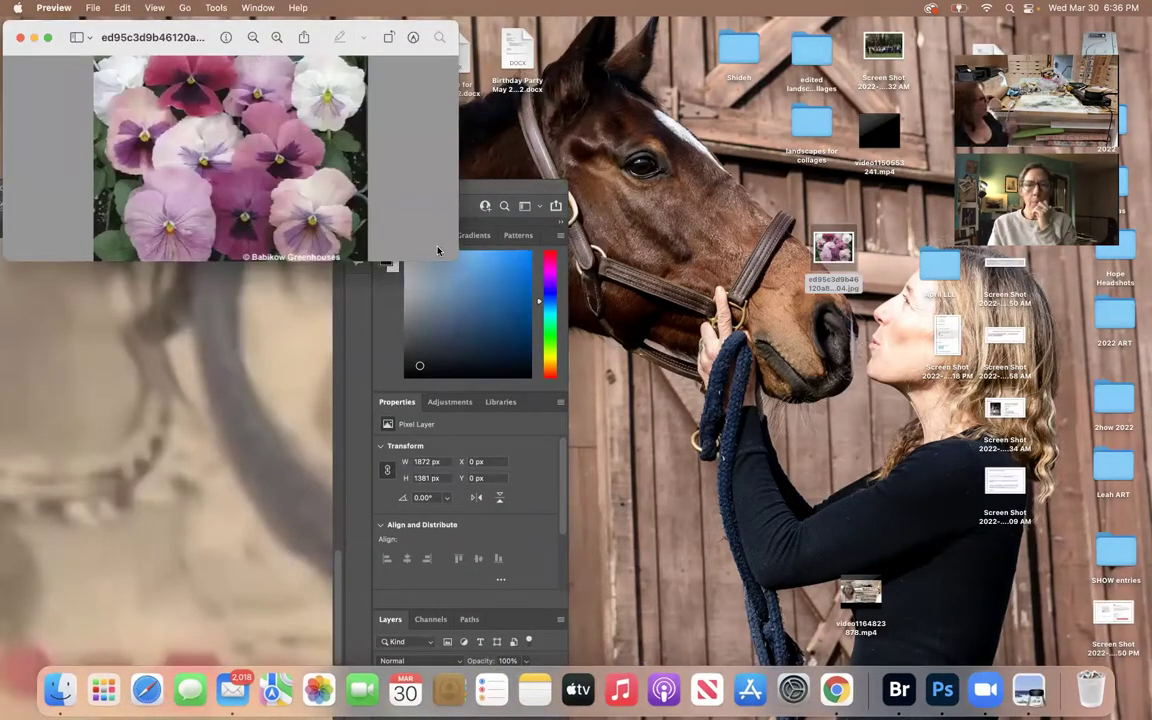
left_click_drag(458, 260, 985, 665)
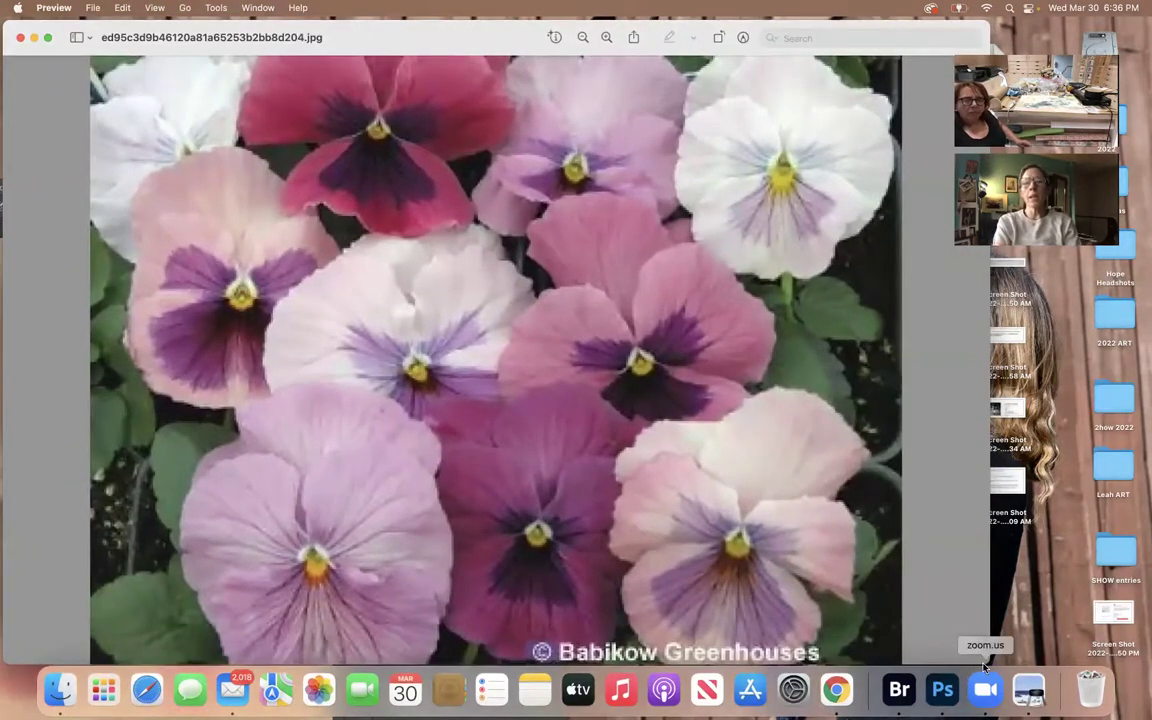